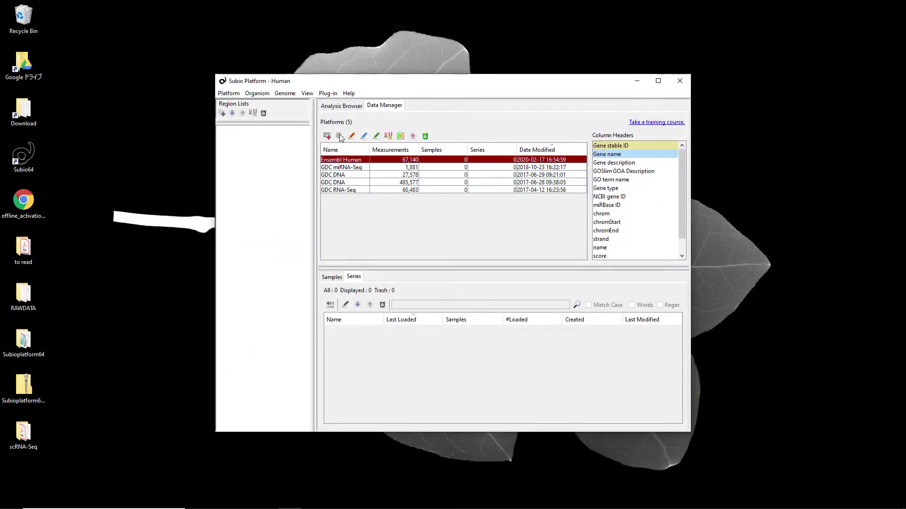
Start an RNA-Seq FASTQ sample import in Subio, then open Windows Settings
{"action": "left_click", "coordinate": [339, 136]}
{"action": "left_click", "coordinate": [318, 152]}
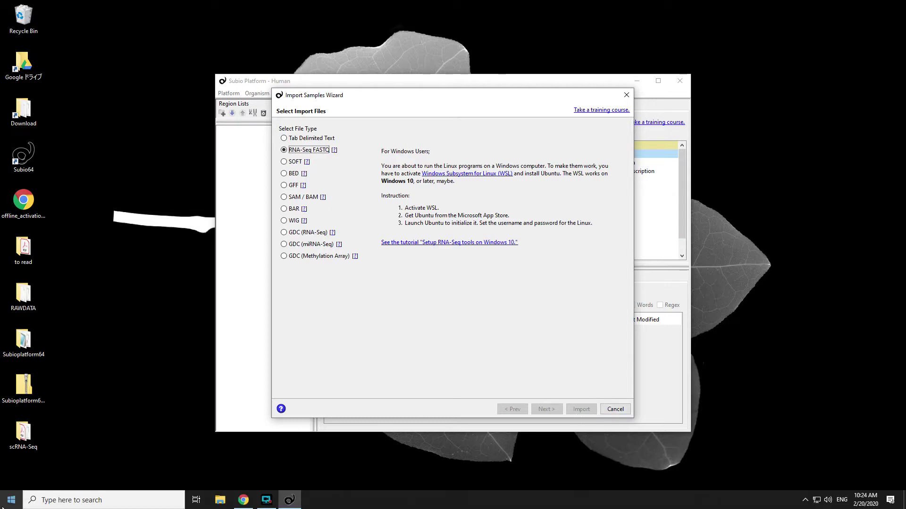
{"action": "left_click", "coordinate": [12, 500]}
{"action": "left_click", "coordinate": [12, 460]}
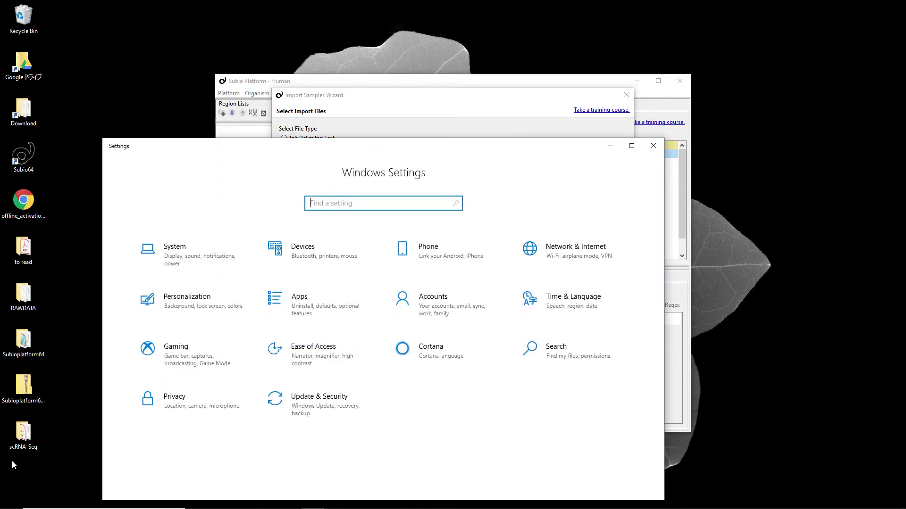
From the Apps settings page, open the Programs and Features list of installed programs
{"action": "left_click", "coordinate": [296, 317]}
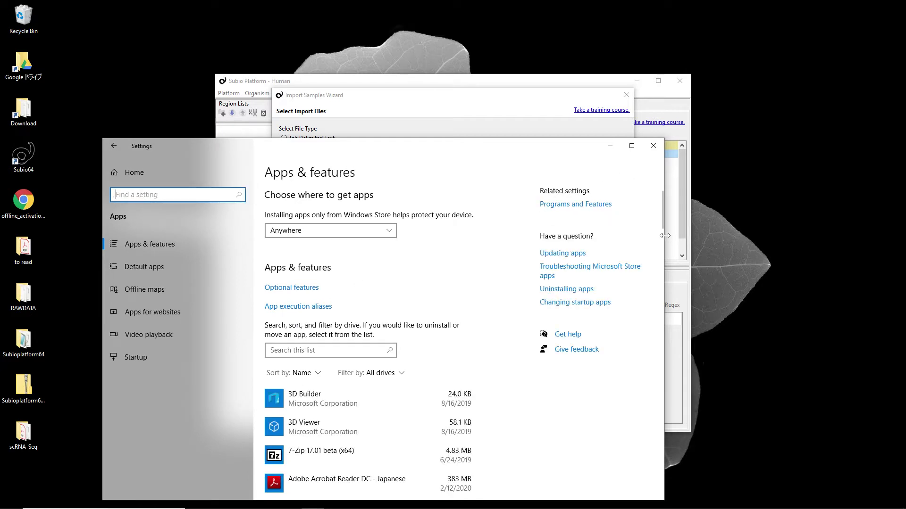
{"action": "mouse_move", "coordinate": [665, 235]}
{"action": "left_mouse_down"}
{"action": "mouse_move", "coordinate": [511, 245]}
{"action": "mouse_move", "coordinate": [654, 239]}
{"action": "left_mouse_up"}
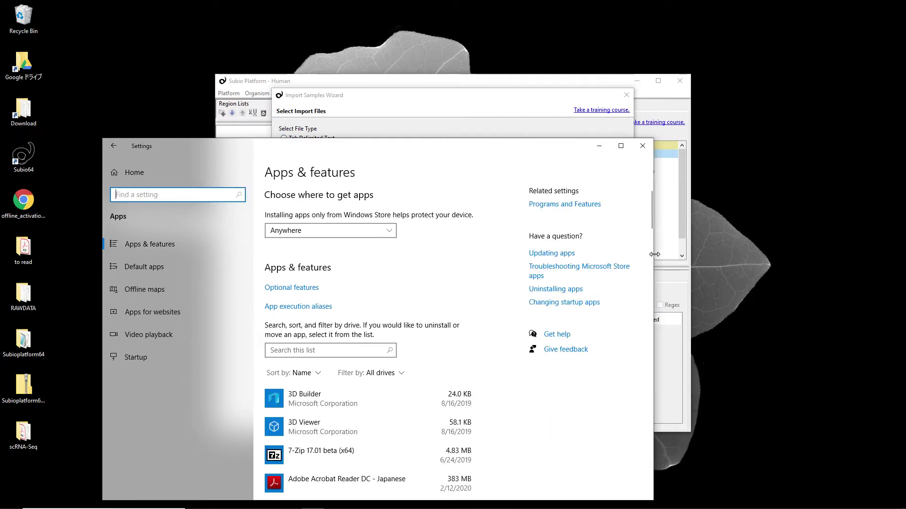
{"action": "left_click", "coordinate": [579, 206]}
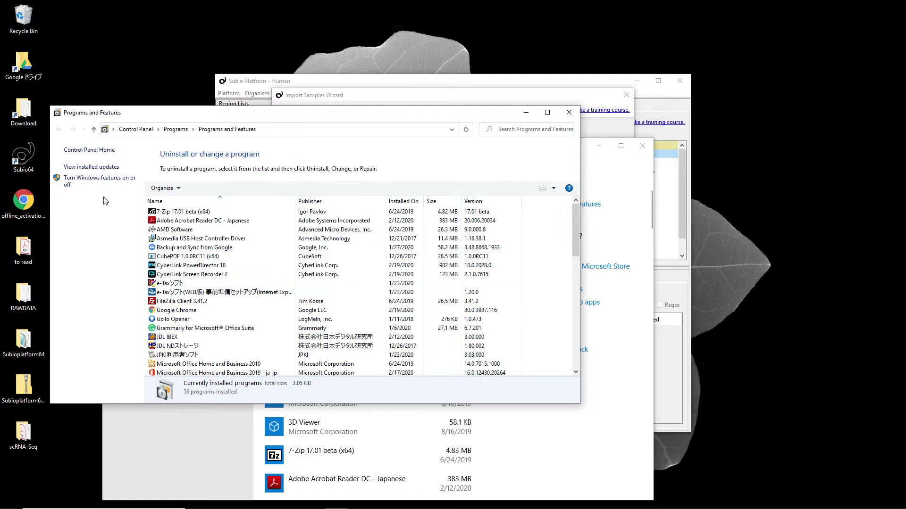
Enable Windows Subsystem for Linux in Windows Features and apply the change
{"action": "left_click", "coordinate": [102, 182]}
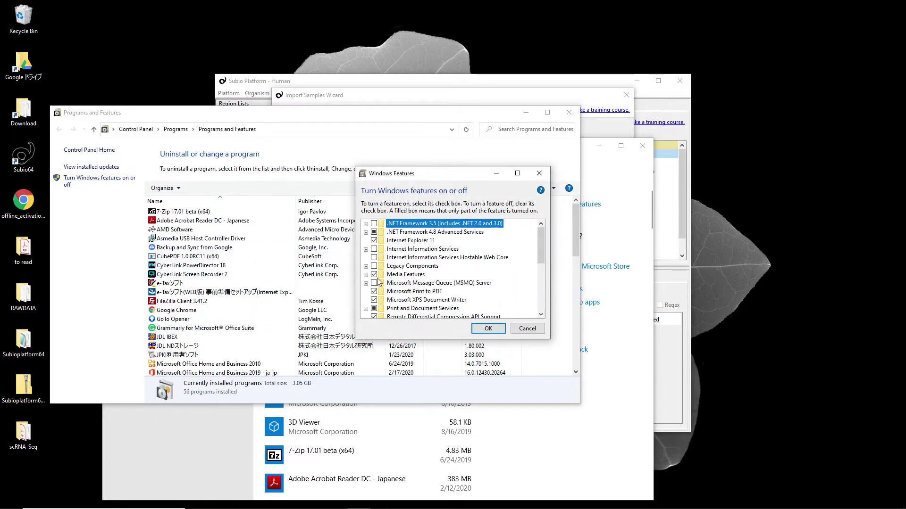
{"action": "scroll", "coordinate": [429, 306], "scroll_direction": "down", "scroll_amount": 4}
{"action": "scroll", "coordinate": [430, 309], "scroll_direction": "down", "scroll_amount": 4}
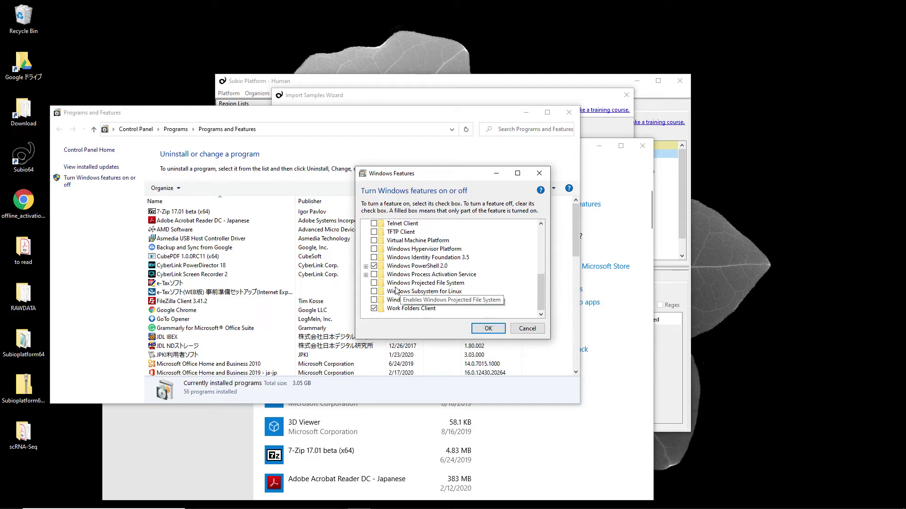
{"action": "left_click", "coordinate": [374, 292]}
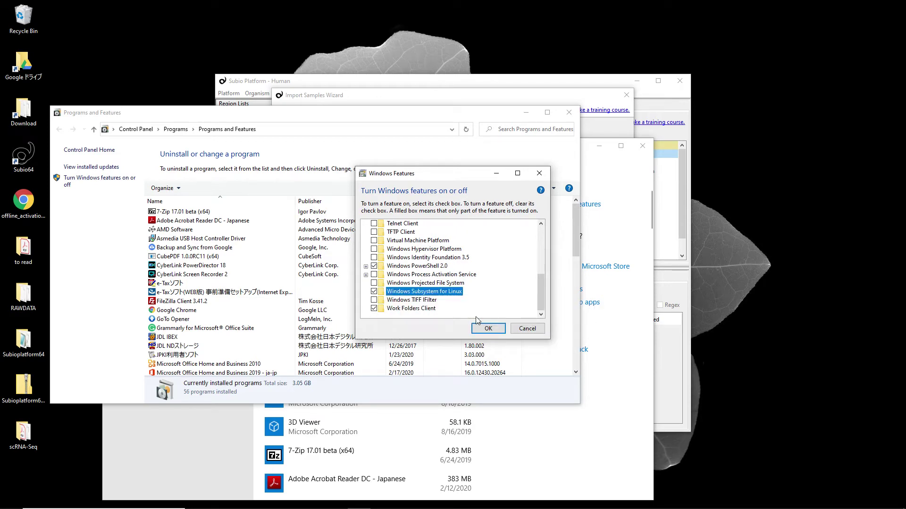
{"action": "left_click", "coordinate": [484, 329]}
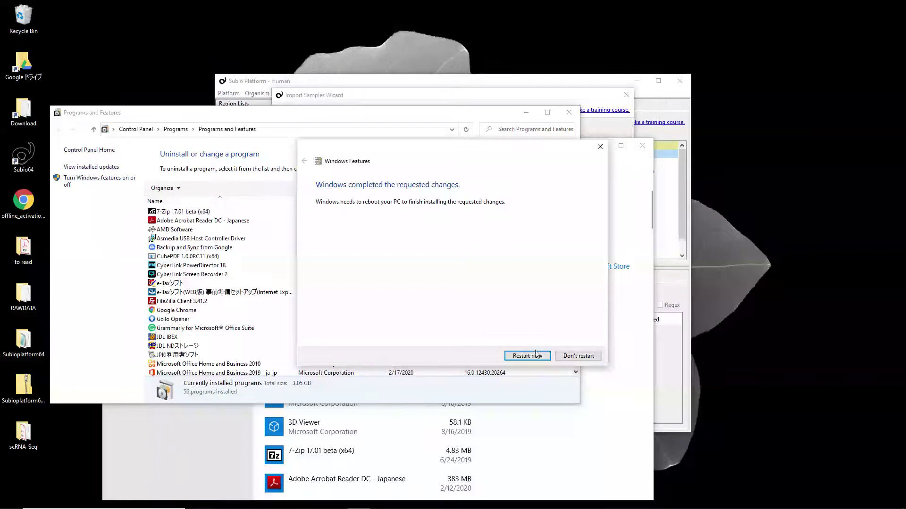
Search for 'ubuntu' and install the Ubuntu app from the Microsoft Store
{"action": "left_click", "coordinate": [527, 356]}
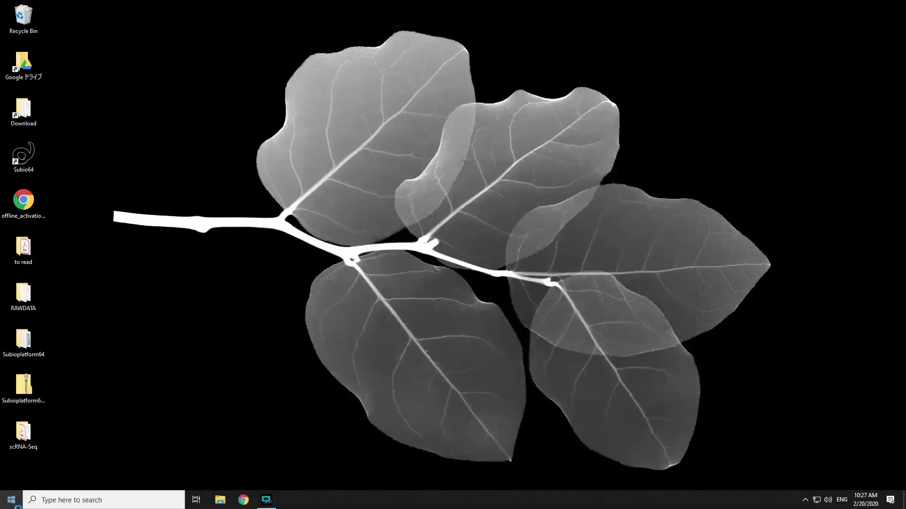
{"action": "left_click", "coordinate": [41, 500]}
{"action": "type", "text": "ubuntu"}
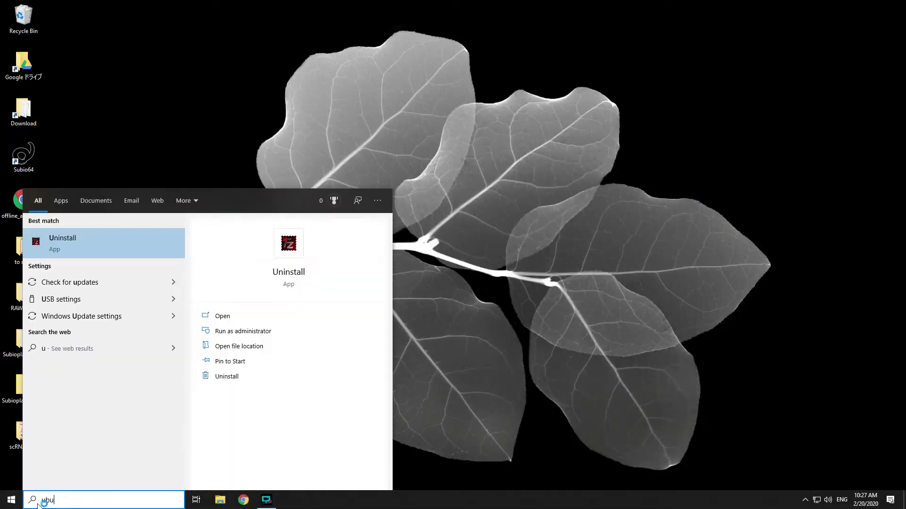
{"action": "left_click", "coordinate": [58, 202]}
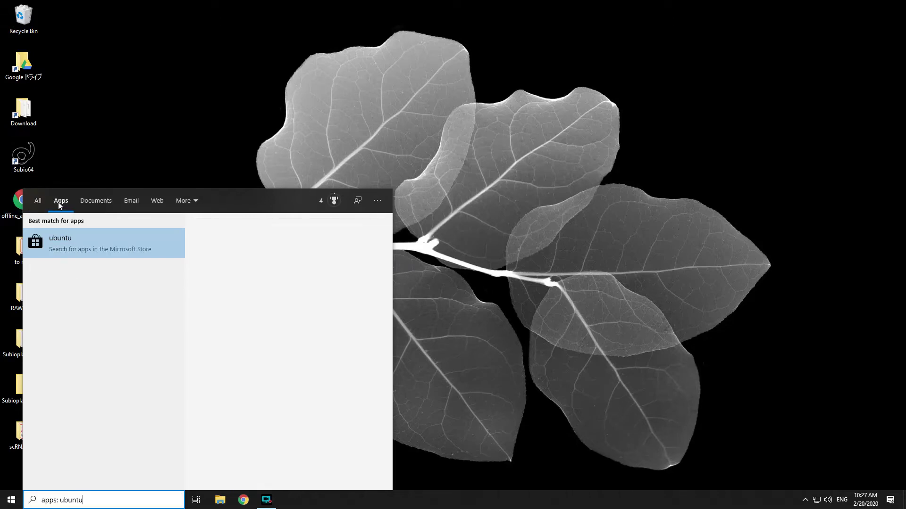
{"action": "left_click", "coordinate": [61, 249]}
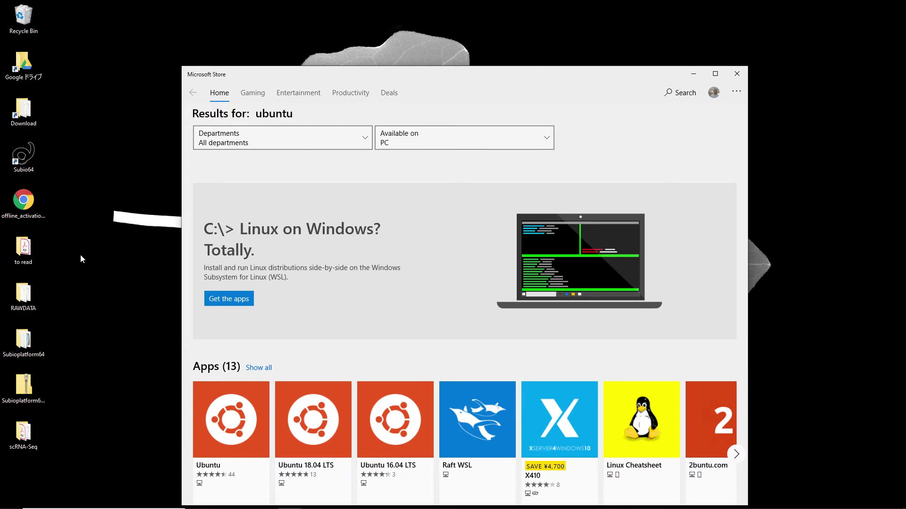
{"action": "left_click", "coordinate": [235, 427]}
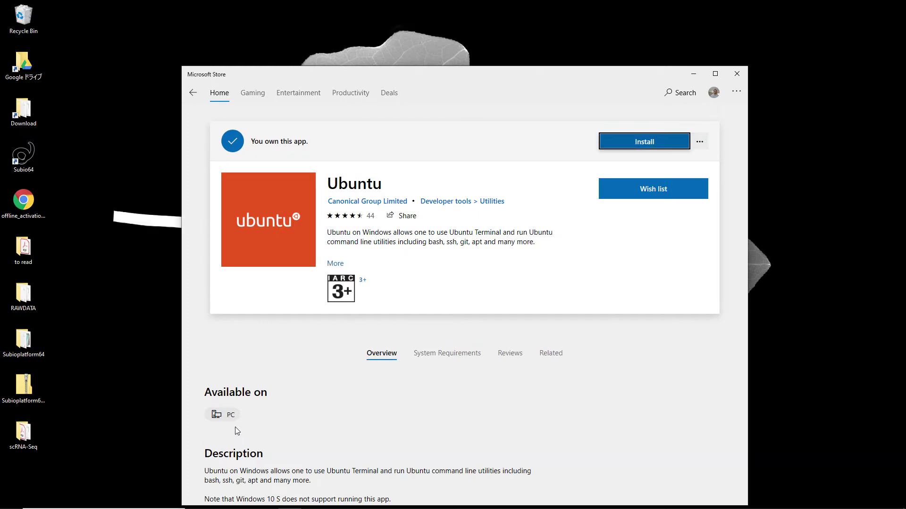
{"action": "left_click", "coordinate": [644, 143]}
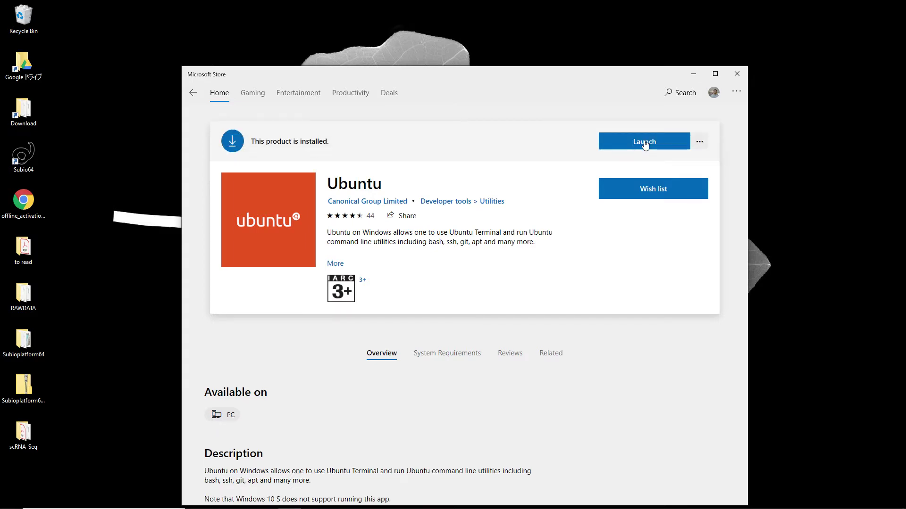
Launch Ubuntu and set up a new UNIX username and password
{"action": "left_click", "coordinate": [644, 142]}
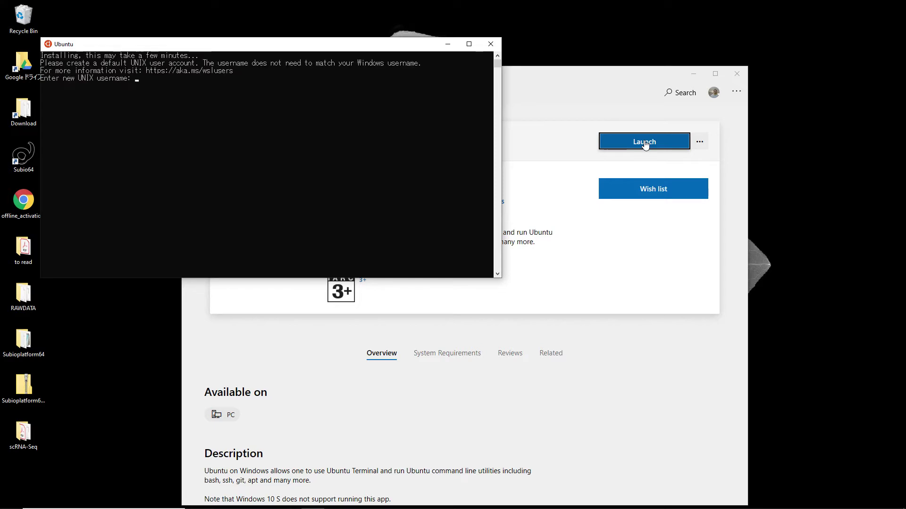
{"action": "type", "text": "subio"}
{"action": "key", "text": "Return"}
{"action": "key", "text": "Return"}
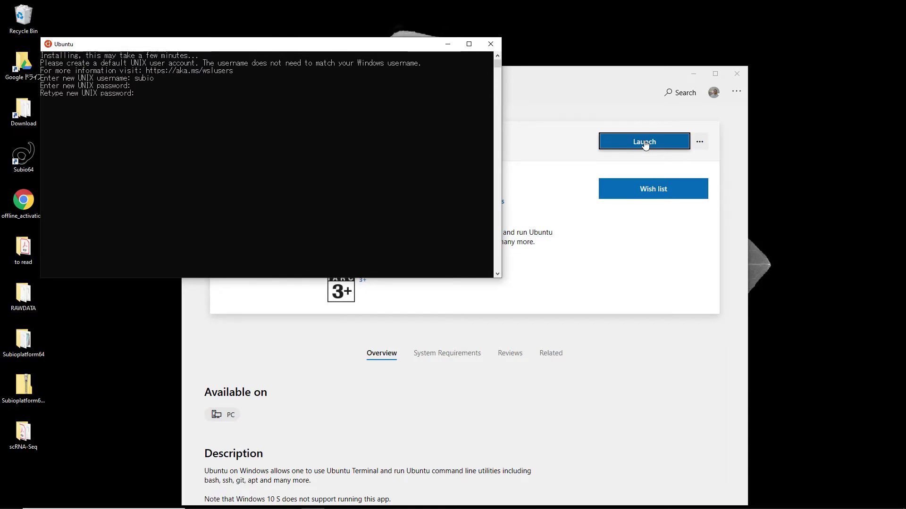
{"action": "key", "text": "Return"}
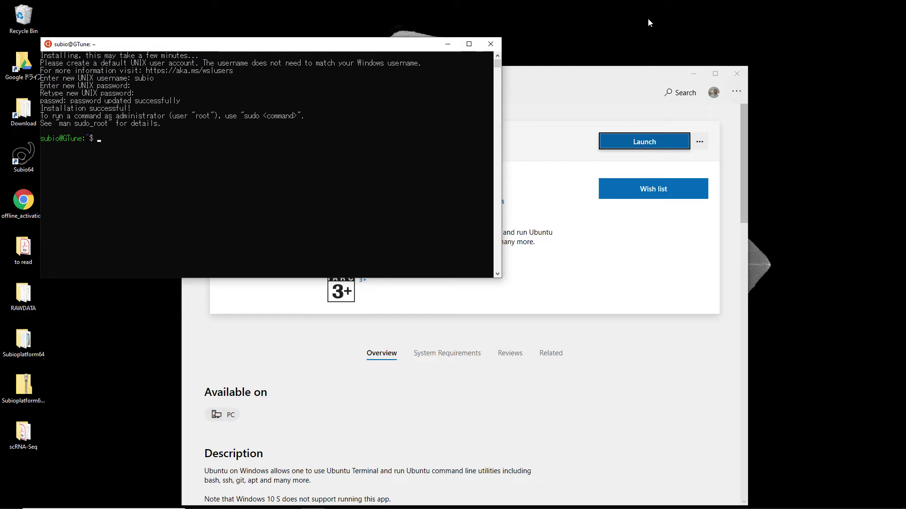
Close Ubuntu and the Store, then relaunch Subio Platform from Subio64.exe in Subioplatform64
{"action": "left_click", "coordinate": [491, 45]}
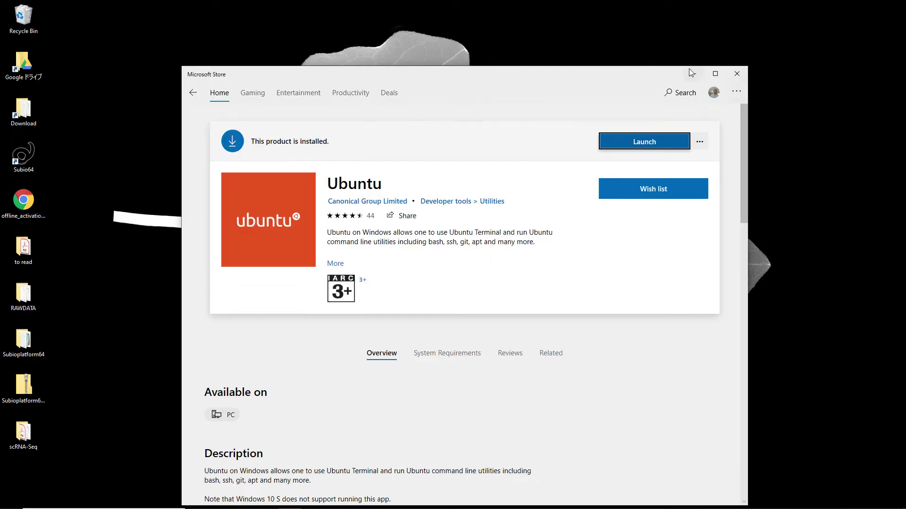
{"action": "left_click", "coordinate": [737, 74]}
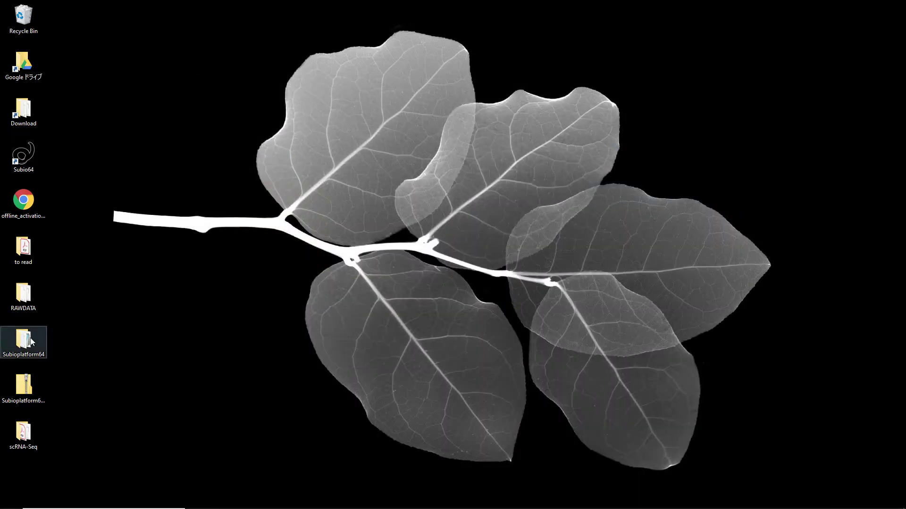
{"action": "left_click", "coordinate": [26, 348]}
{"action": "double_click", "coordinate": [26, 348]}
{"action": "scroll", "coordinate": [243, 340], "scroll_direction": "down", "scroll_amount": 2}
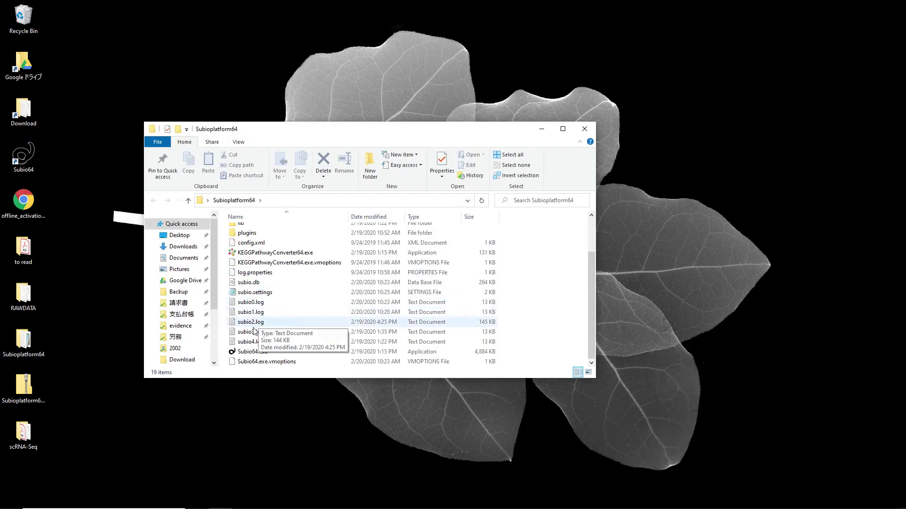
{"action": "double_click", "coordinate": [250, 351]}
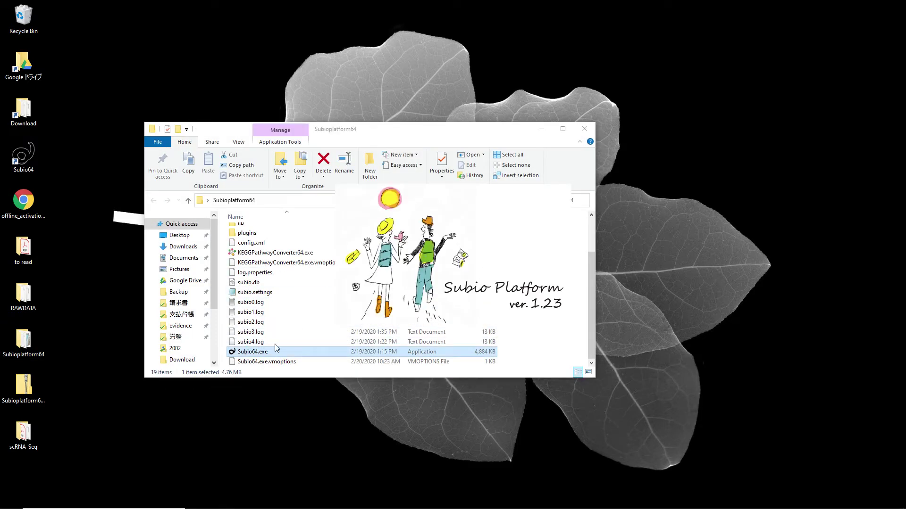
{"action": "left_click", "coordinate": [586, 130]}
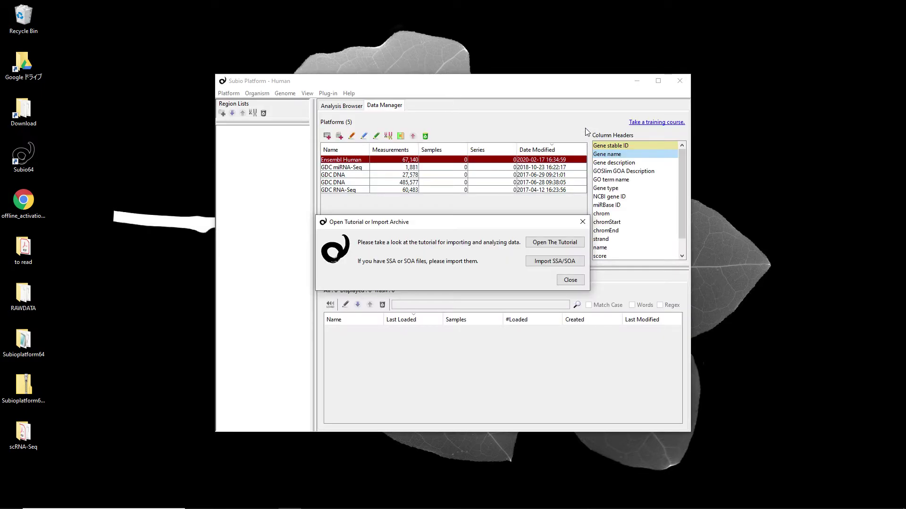
Dismiss the startup prompt and open the RNA-Seq FASTQ processing settings from the import wizard
{"action": "left_click", "coordinate": [577, 281]}
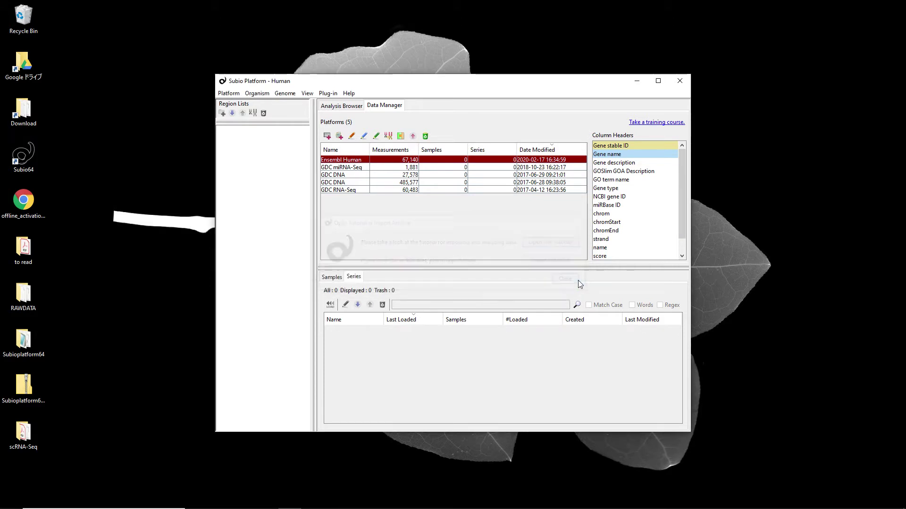
{"action": "left_click", "coordinate": [339, 136]}
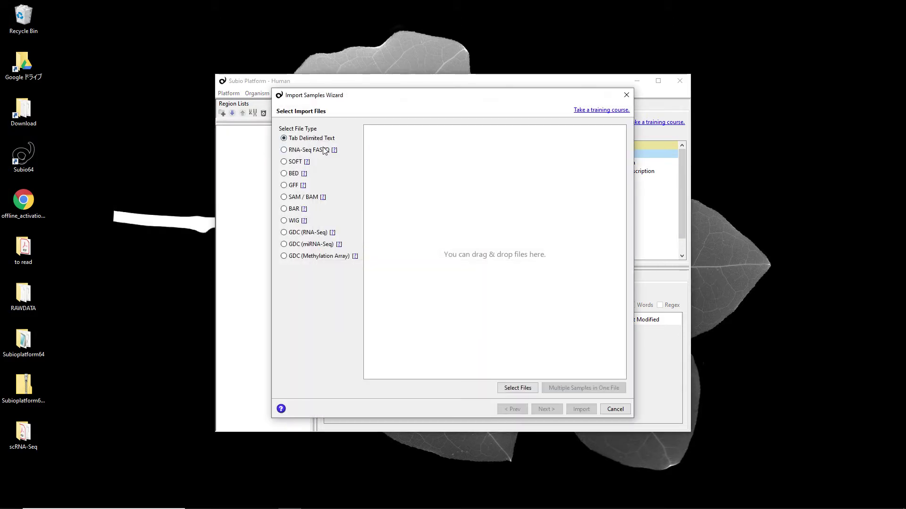
{"action": "left_click", "coordinate": [325, 151]}
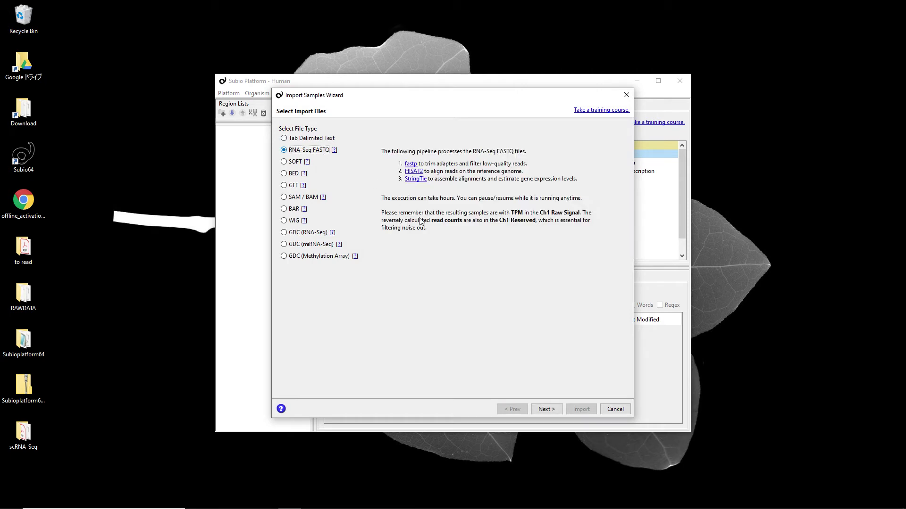
{"action": "left_click", "coordinate": [546, 409]}
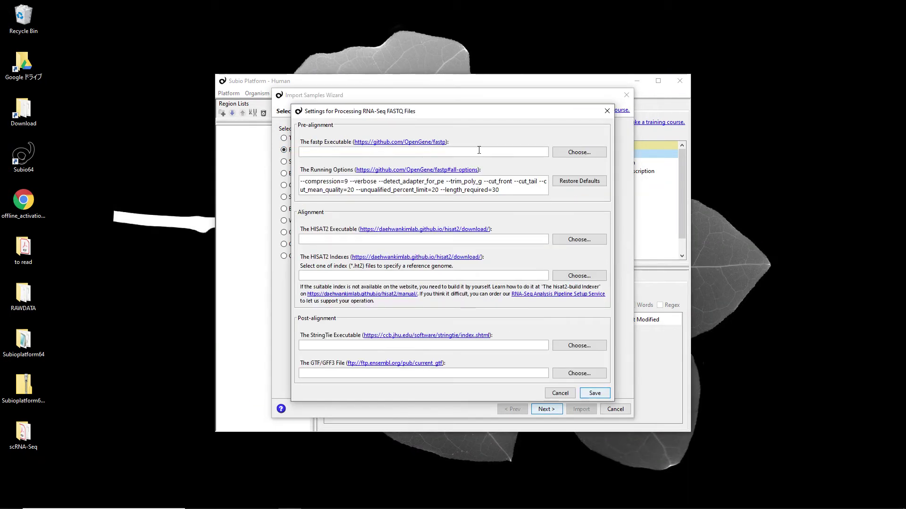
Download the Linux fastp binary from the OpenGene fastp GitHub page
{"action": "left_click", "coordinate": [422, 144]}
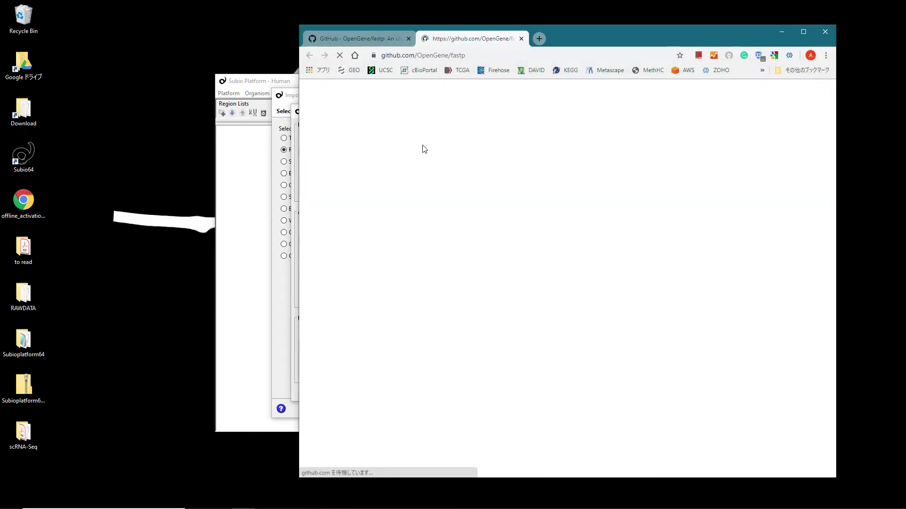
{"action": "scroll", "coordinate": [526, 301], "scroll_direction": "down", "scroll_amount": 20}
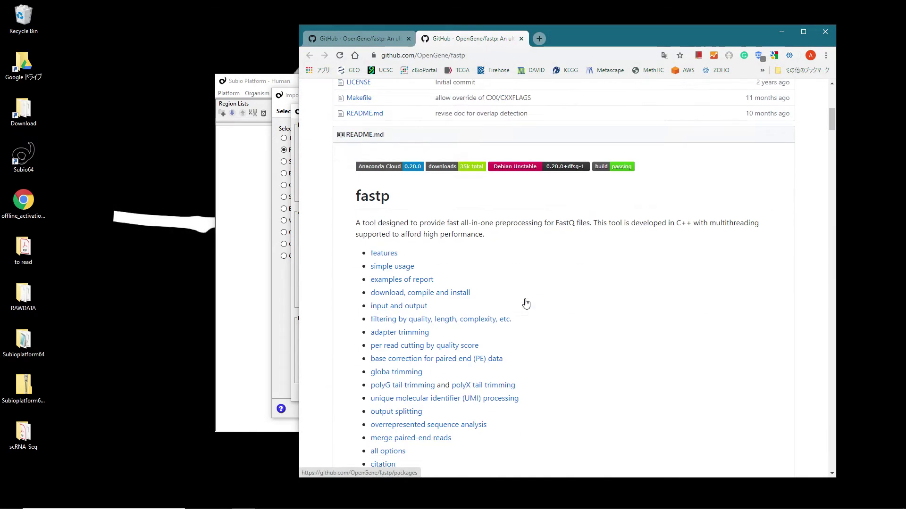
{"action": "scroll", "coordinate": [525, 300], "scroll_direction": "down", "scroll_amount": 3}
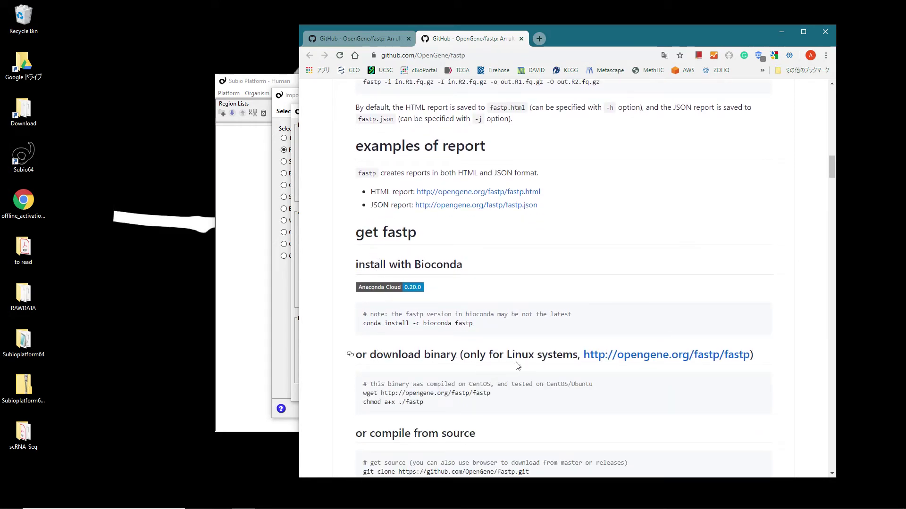
{"action": "left_click", "coordinate": [608, 360]}
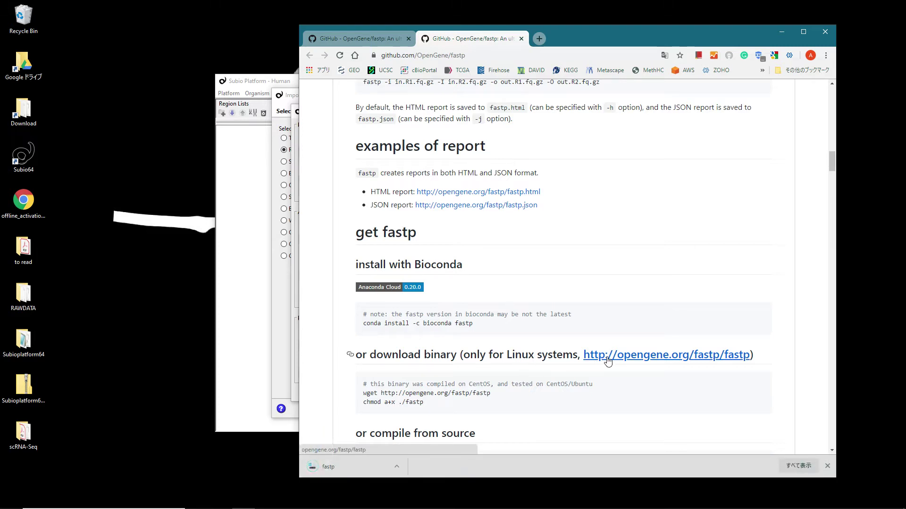
Check the Download folder, then open Local Disk (D:) in File Explorer
{"action": "left_click", "coordinate": [33, 116]}
{"action": "double_click", "coordinate": [33, 115]}
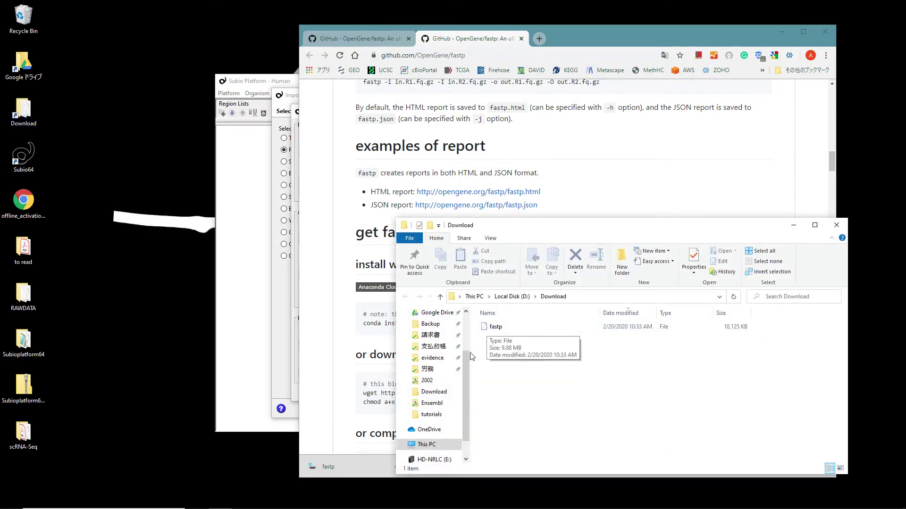
{"action": "scroll", "coordinate": [434, 392], "scroll_direction": "down", "scroll_amount": 1}
{"action": "left_click", "coordinate": [427, 422]}
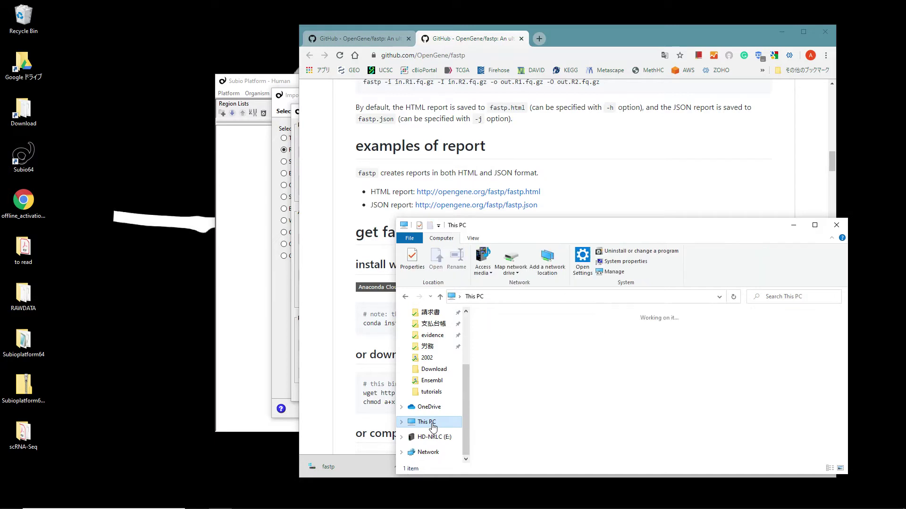
{"action": "double_click", "coordinate": [636, 431]}
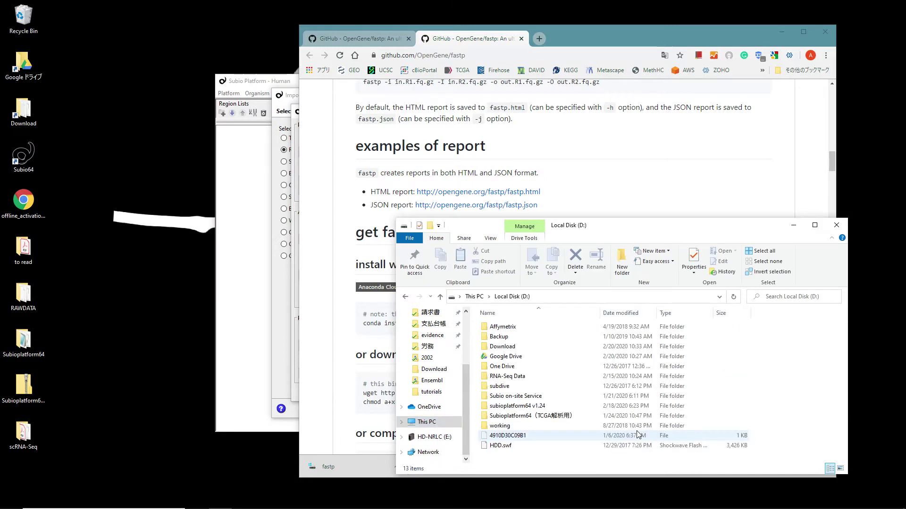
Create a folder named 'RNA-Seq Tools' on Local Disk (D:) and open it
{"action": "left_click", "coordinate": [621, 269]}
{"action": "type", "text": "RN"}
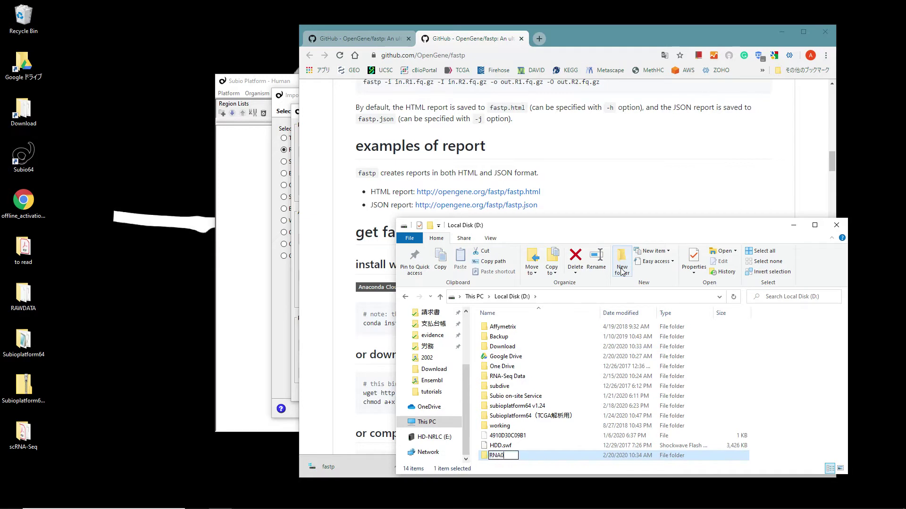
{"action": "type", "text": "A-Seq Tools"}
{"action": "key", "text": "Return"}
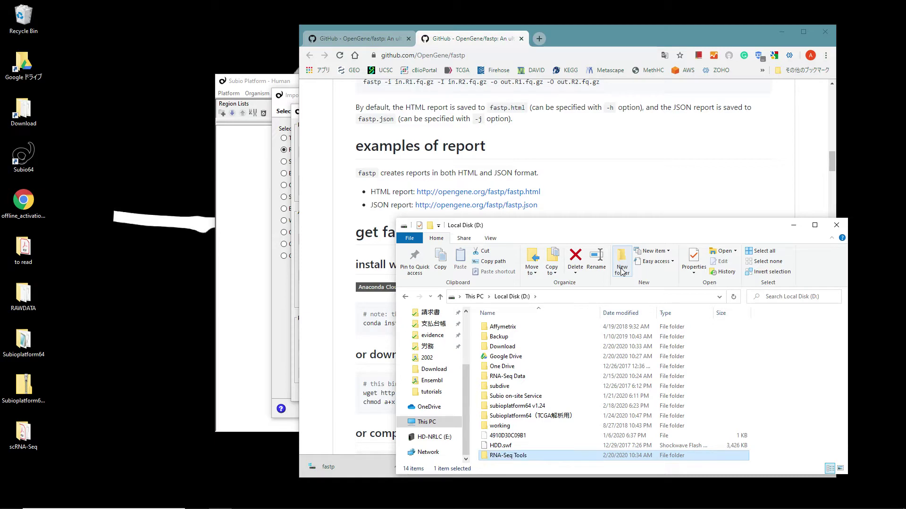
{"action": "double_click", "coordinate": [522, 457]}
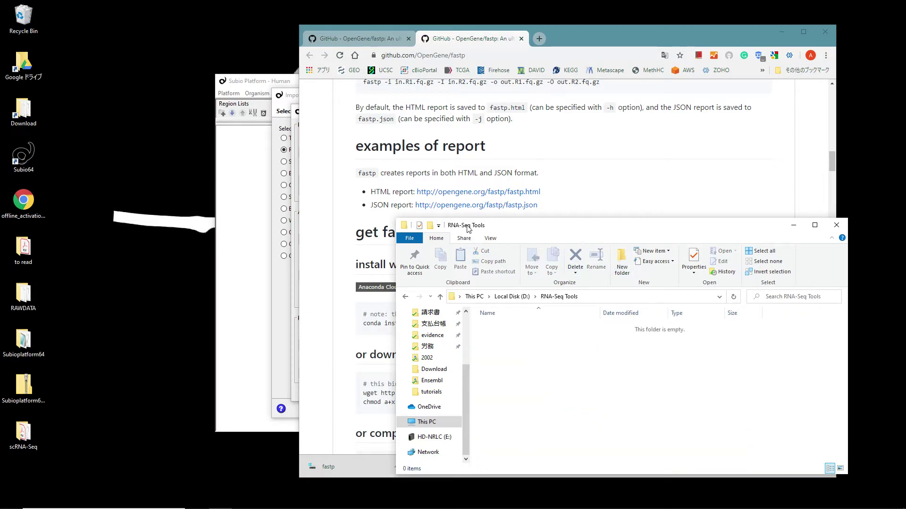
Move the fastp file from the Download folder into RNA-Seq Tools
{"action": "left_click_drag", "start_coordinate": [469, 229], "coordinate": [313, 235]}
{"action": "double_click", "coordinate": [48, 111]}
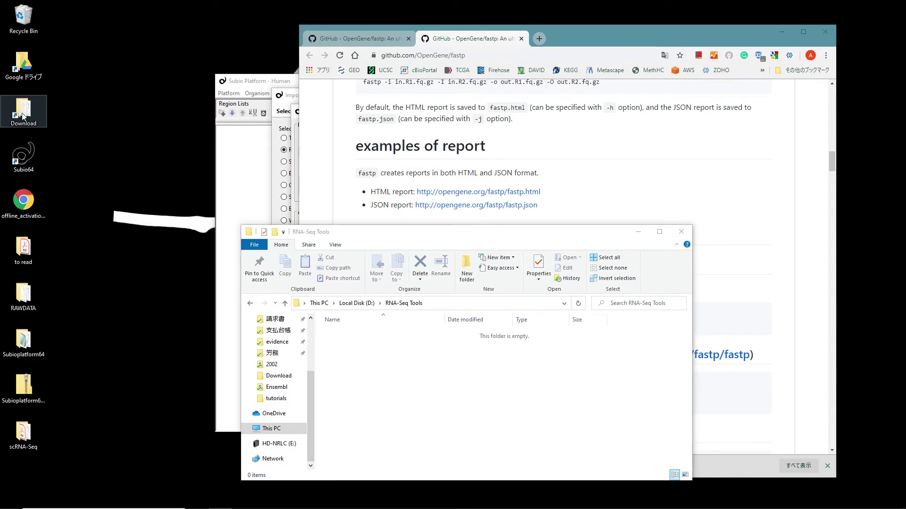
{"action": "left_click_drag", "start_coordinate": [359, 251], "coordinate": [540, 252]}
{"action": "left_click_drag", "start_coordinate": [533, 347], "coordinate": [408, 357]}
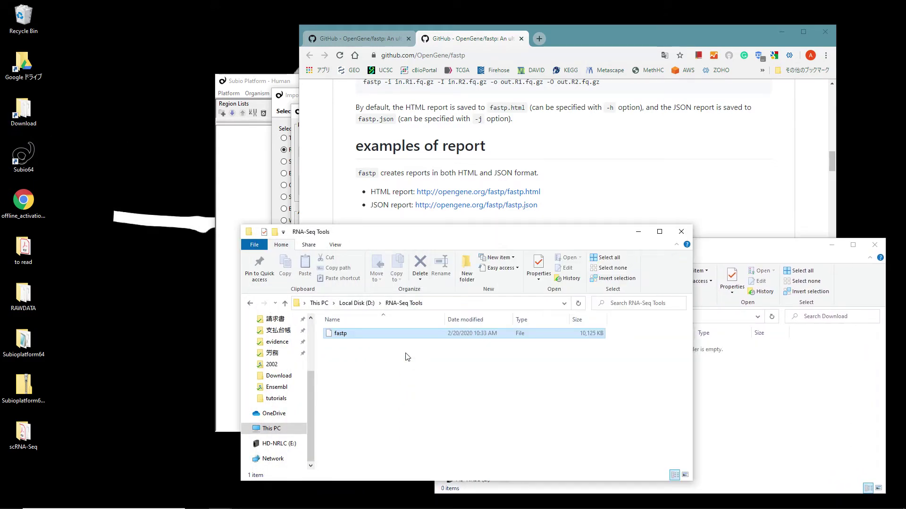
Set the fastp Executable to D:\RNA-Seq Tools\fastp and open the HISAT2 download link
{"action": "left_click", "coordinate": [293, 213]}
{"action": "left_click", "coordinate": [579, 152]}
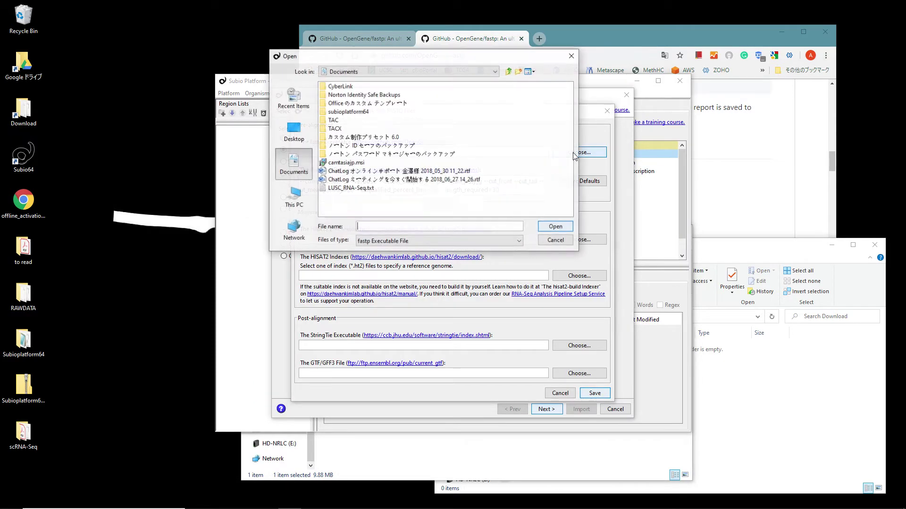
{"action": "left_click", "coordinate": [294, 198]}
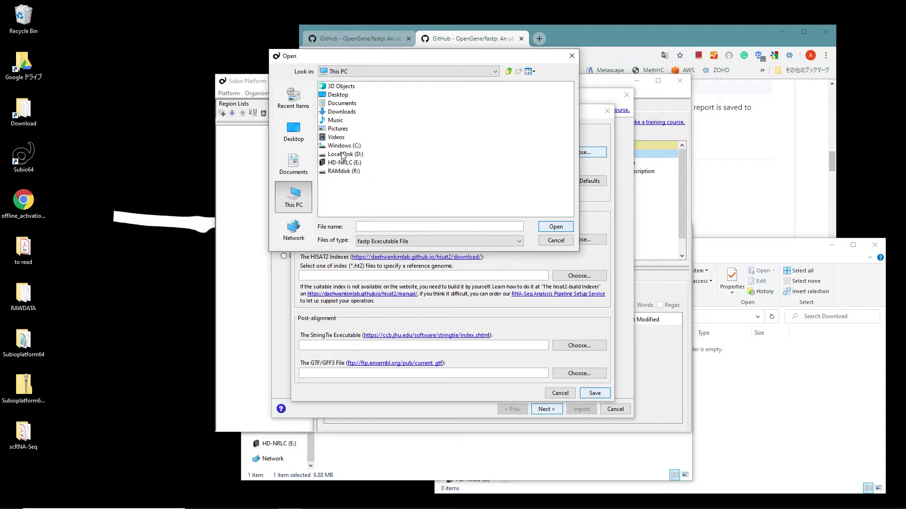
{"action": "double_click", "coordinate": [343, 154]}
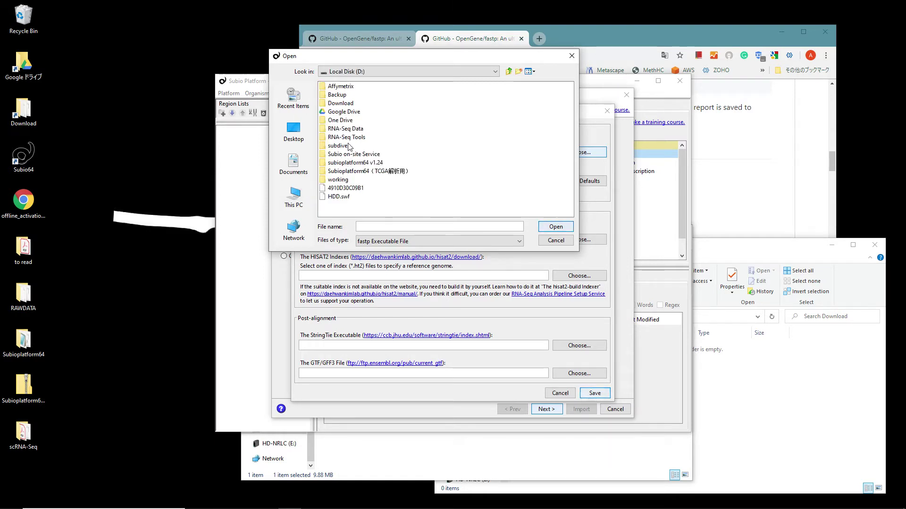
{"action": "double_click", "coordinate": [345, 138]}
{"action": "left_click", "coordinate": [333, 87]}
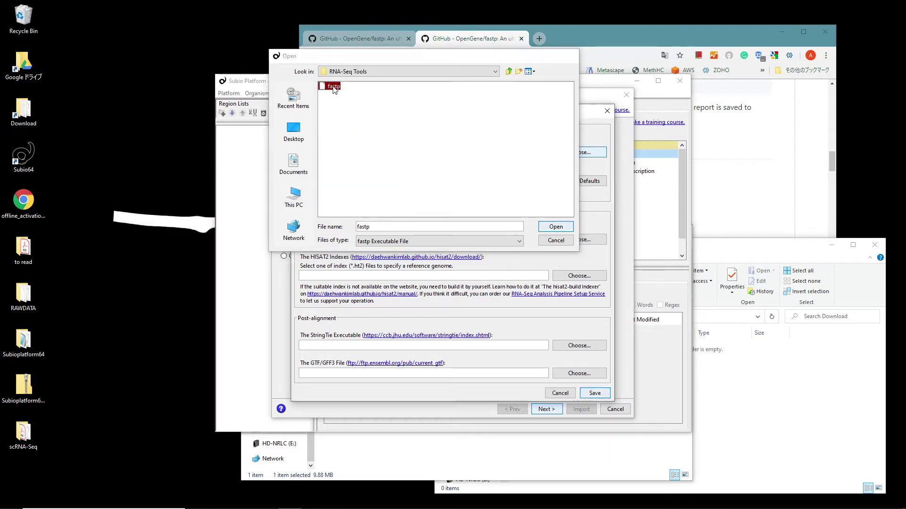
{"action": "double_click", "coordinate": [333, 87]}
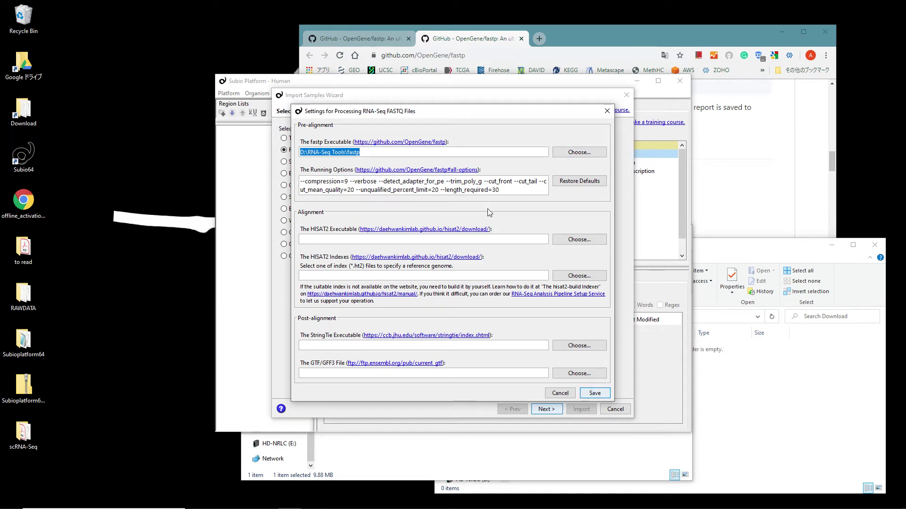
{"action": "left_click", "coordinate": [406, 229]}
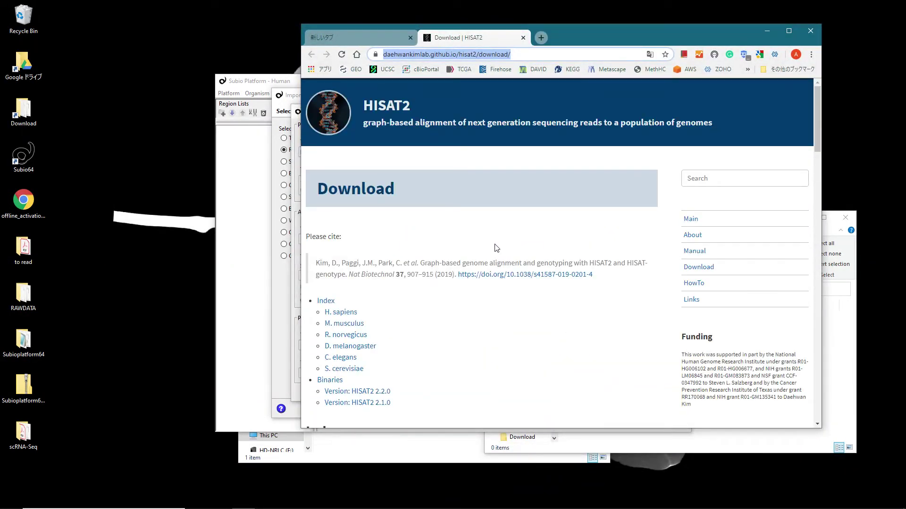
Download the HISAT2 2.1.0 Linux_x86_64 zip and bring the Download folder forward
{"action": "scroll", "coordinate": [496, 248], "scroll_direction": "down", "scroll_amount": 20}
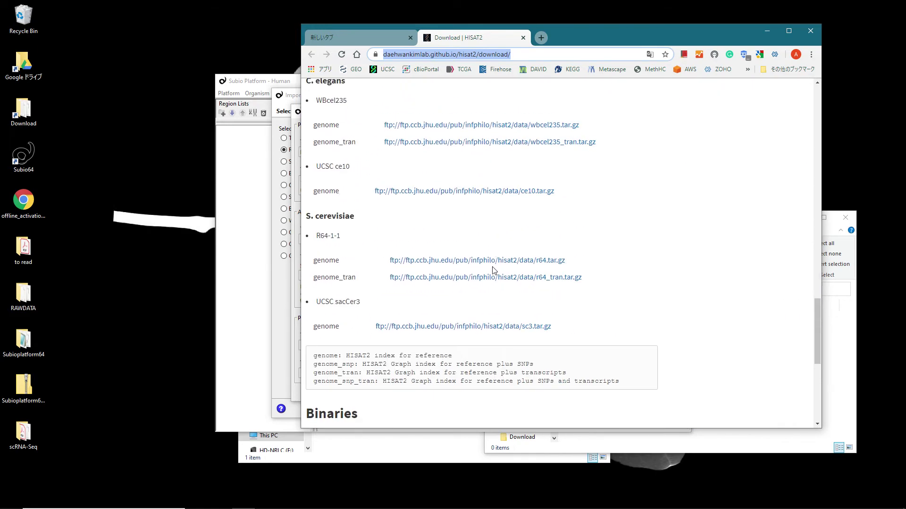
{"action": "scroll", "coordinate": [494, 271], "scroll_direction": "down", "scroll_amount": 6}
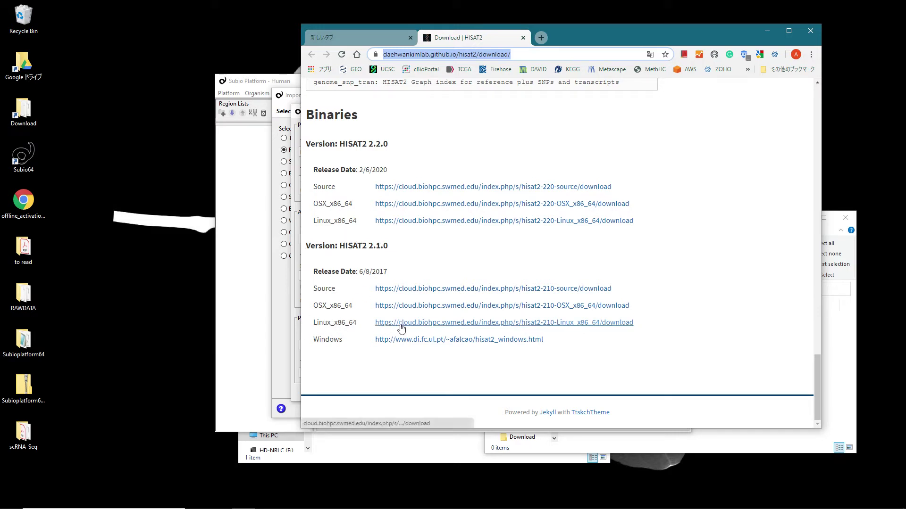
{"action": "left_click", "coordinate": [420, 323]}
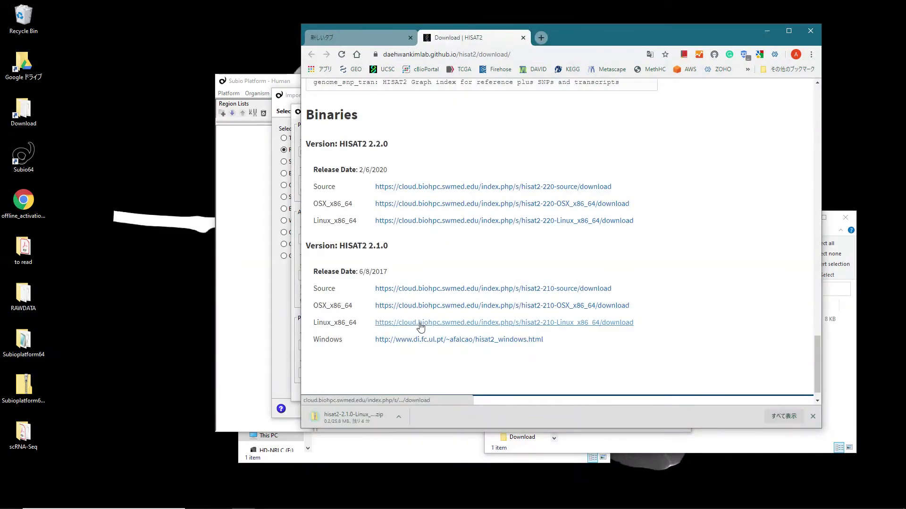
{"action": "left_click", "coordinate": [716, 442]}
Extract the HISAT2 zip into the Download folder
{"action": "left_click", "coordinate": [594, 322]}
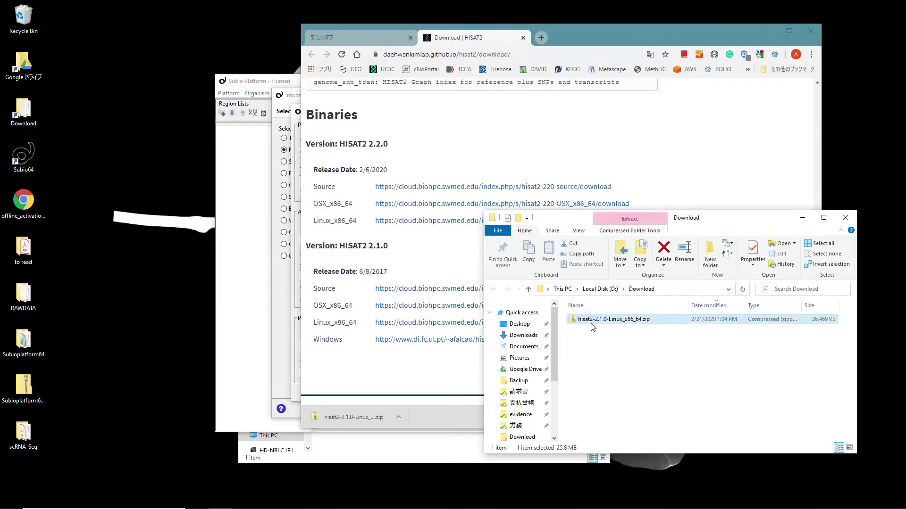
{"action": "right_click", "coordinate": [593, 322]}
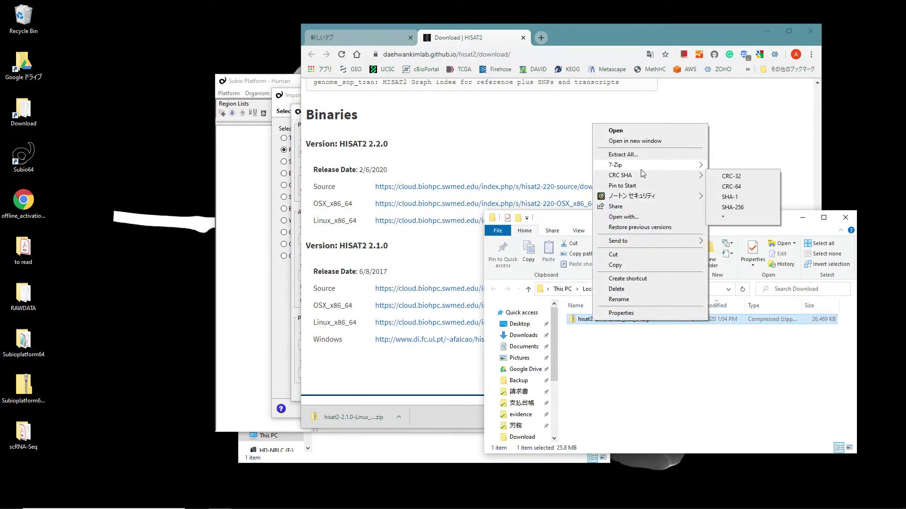
{"action": "mouse_move", "coordinate": [684, 166]}
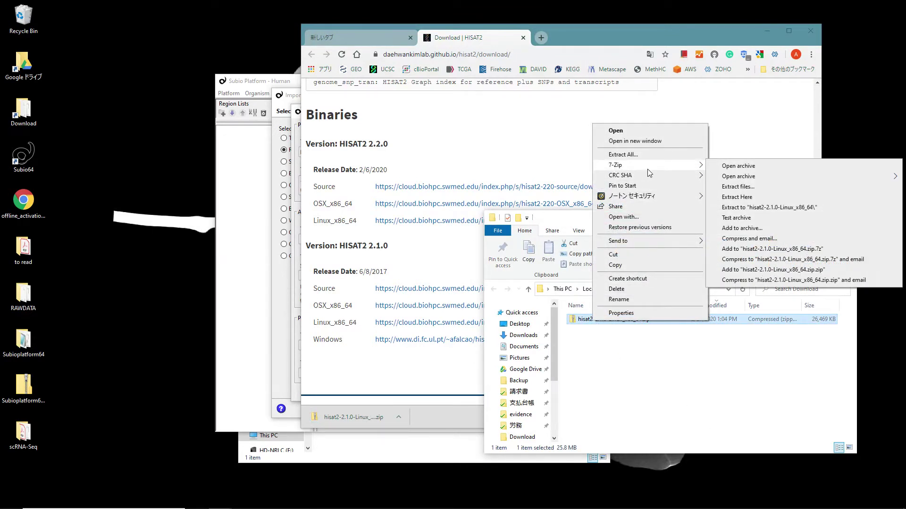
{"action": "left_click", "coordinate": [742, 187]}
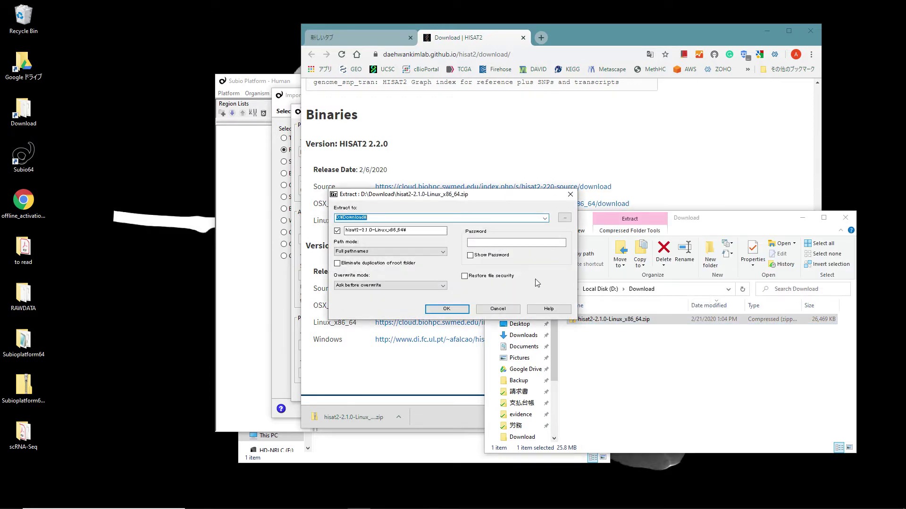
{"action": "left_click", "coordinate": [454, 309]}
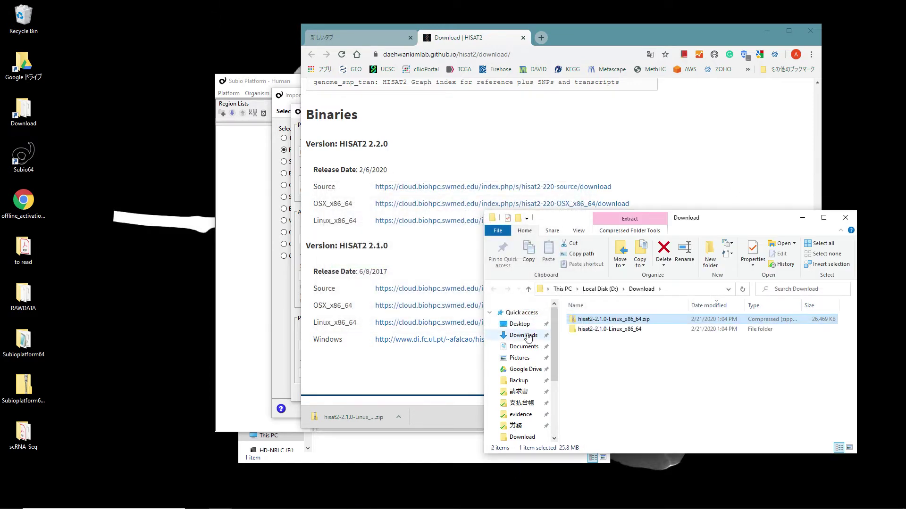
Move the extracted hisat2-2.1.0 folder into the RNA-Seq Tools folder beside fastp
{"action": "double_click", "coordinate": [593, 330]}
{"action": "double_click", "coordinate": [593, 320]}
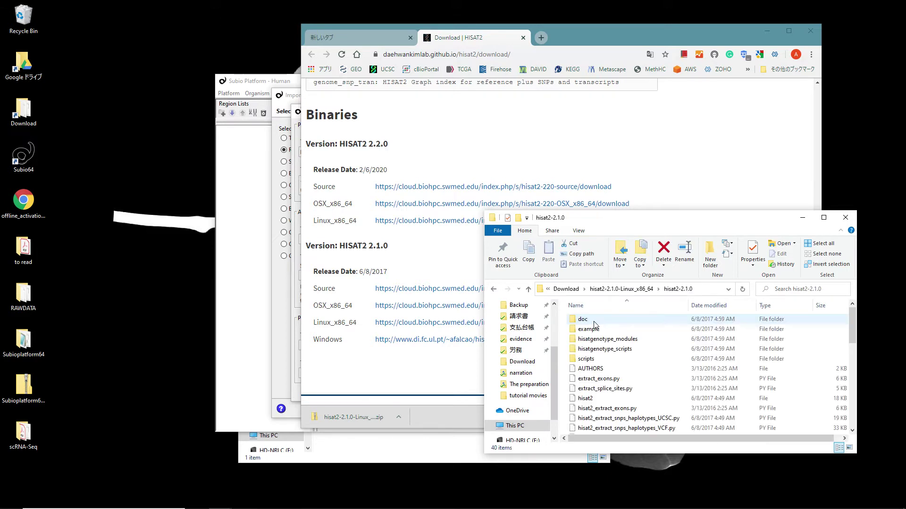
{"action": "left_click", "coordinate": [644, 291]}
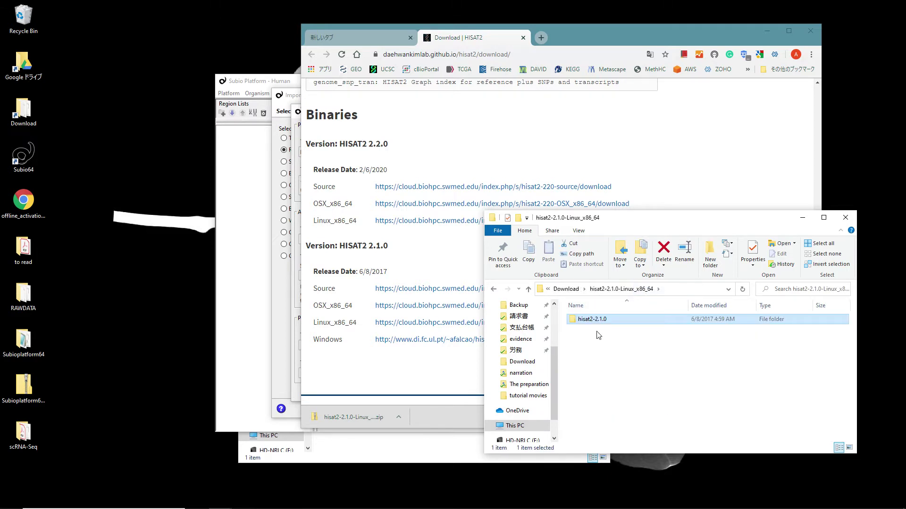
{"action": "left_click", "coordinate": [439, 445]}
{"action": "left_click", "coordinate": [650, 387]}
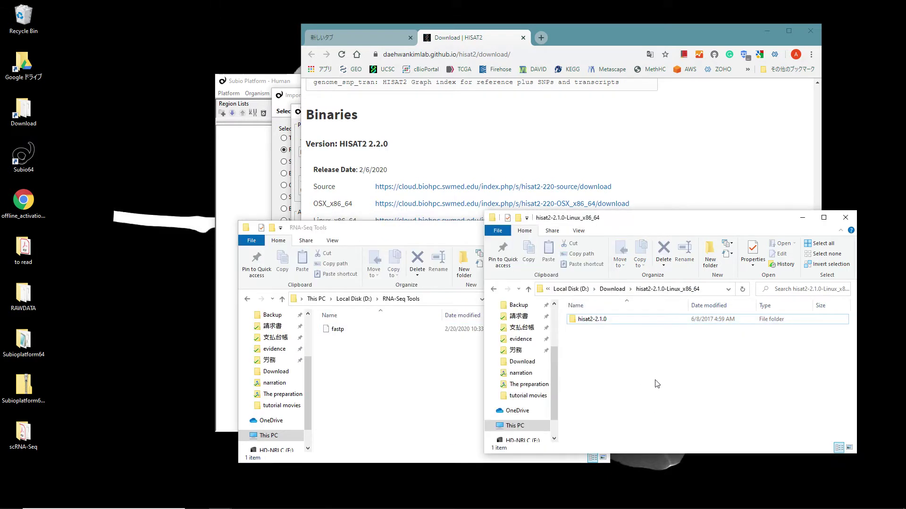
{"action": "left_click", "coordinate": [580, 324]}
{"action": "left_click_drag", "start_coordinate": [580, 325], "coordinate": [427, 386]}
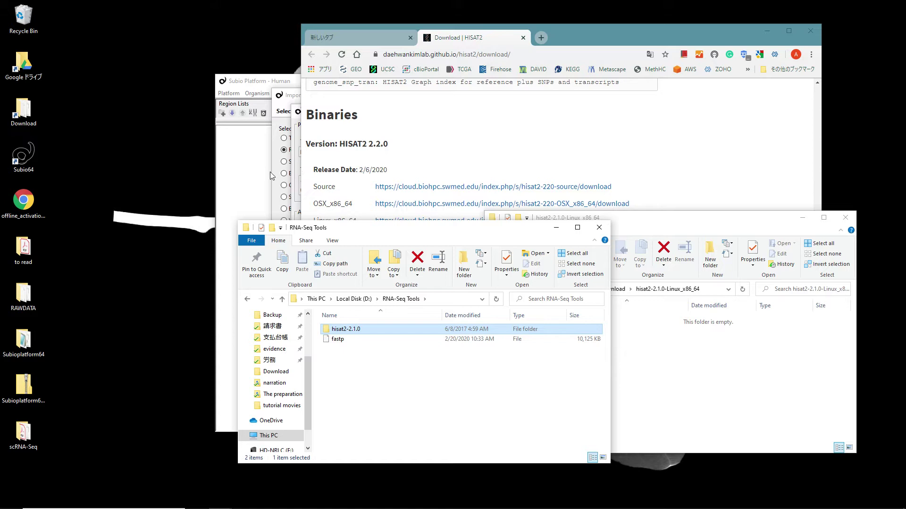
Set HISAT2 Executable to the hisat2 program in RNA-Seq Tools\hisat2-2.1.0, then open the StringTie website
{"action": "left_click", "coordinate": [284, 176]}
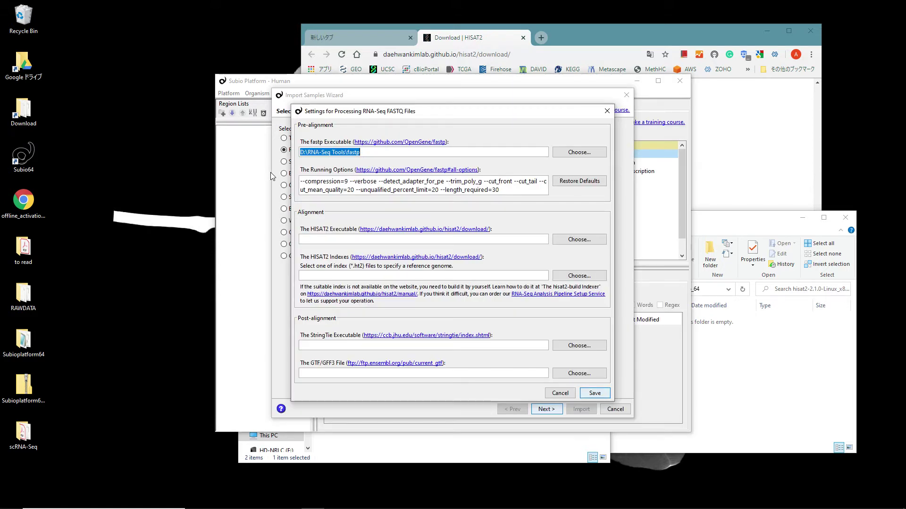
{"action": "left_click", "coordinate": [573, 240]}
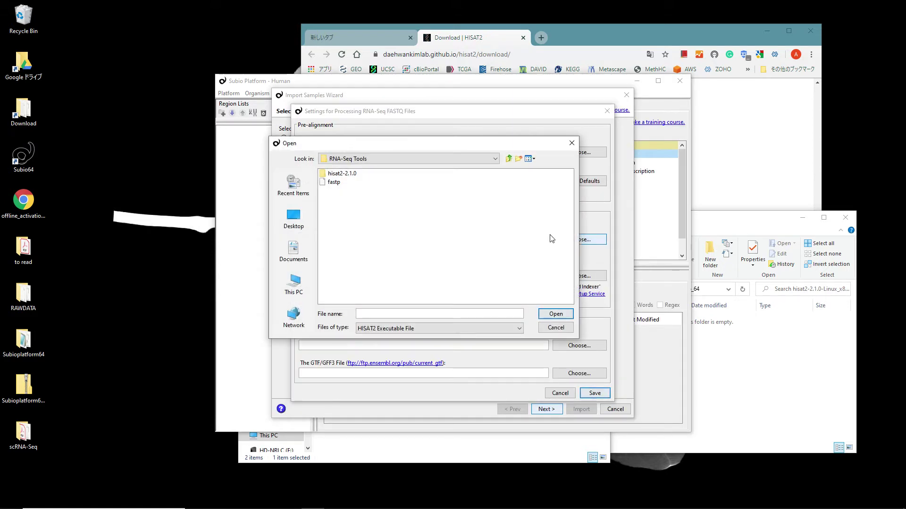
{"action": "left_click", "coordinate": [347, 174]}
{"action": "double_click", "coordinate": [348, 174]}
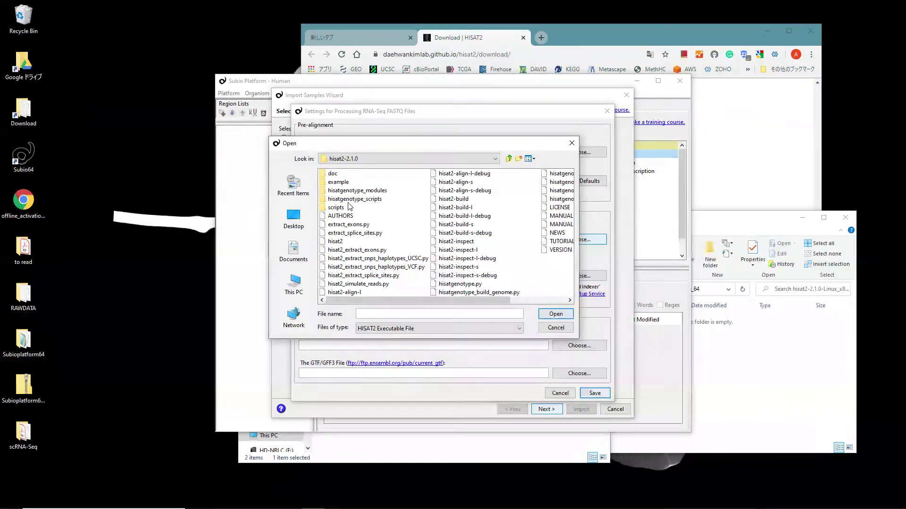
{"action": "double_click", "coordinate": [336, 241]}
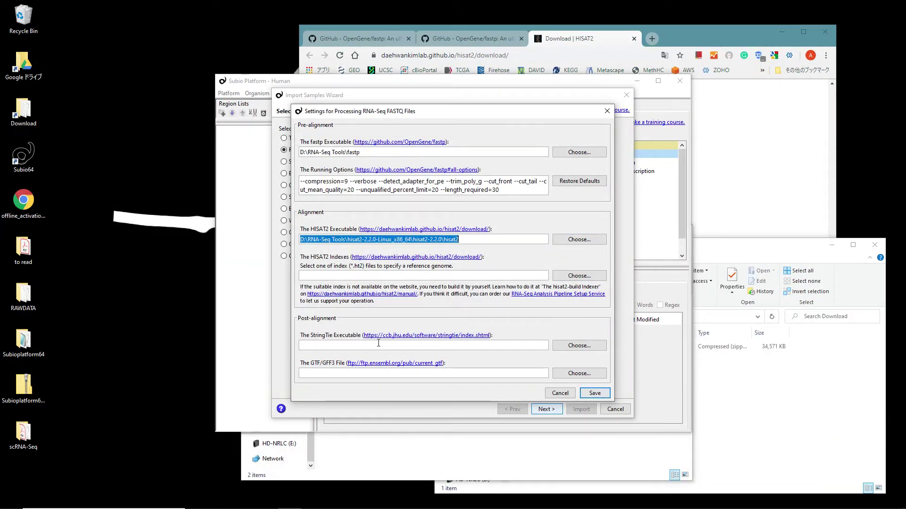
{"action": "left_click", "coordinate": [400, 336]}
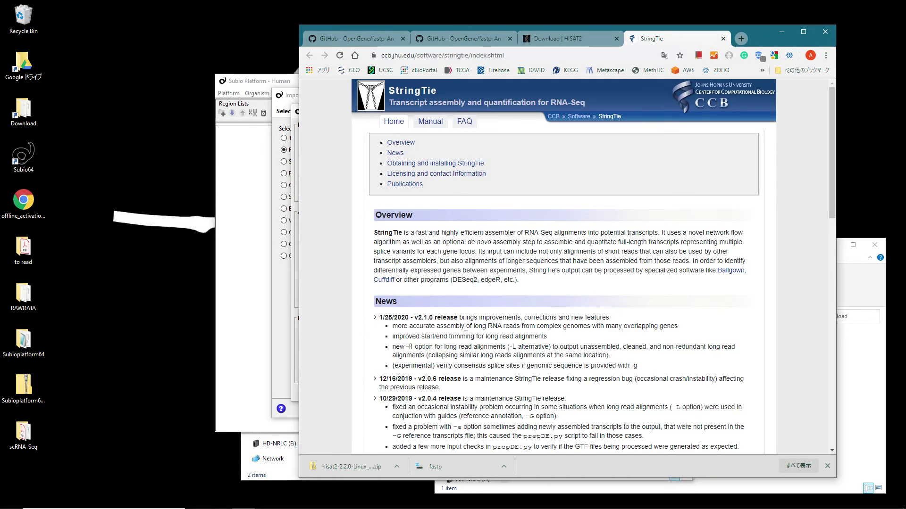
Download the StringTie 2.1.1 Linux_x86_64.tar.gz binary package and bring the Download folder forward
{"action": "scroll", "coordinate": [491, 330], "scroll_direction": "down", "scroll_amount": 15}
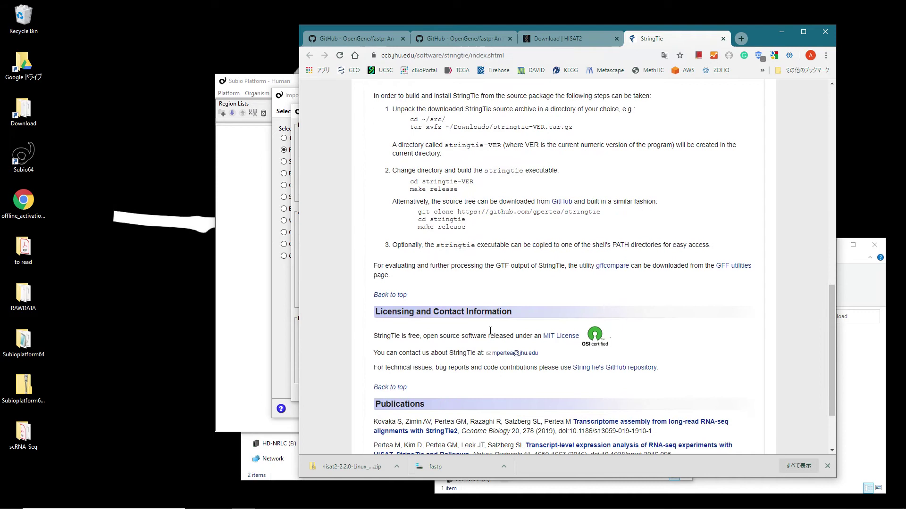
{"action": "scroll", "coordinate": [479, 297], "scroll_direction": "up", "scroll_amount": 2}
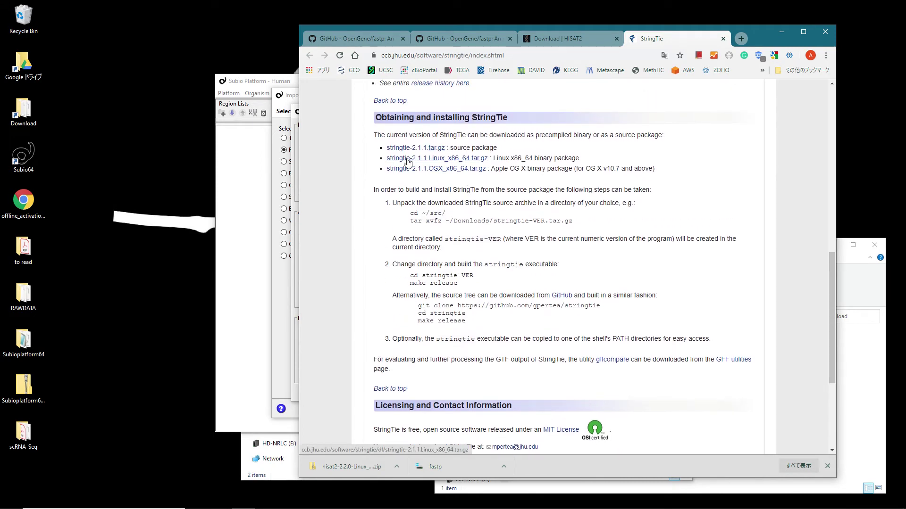
{"action": "left_click", "coordinate": [443, 162]}
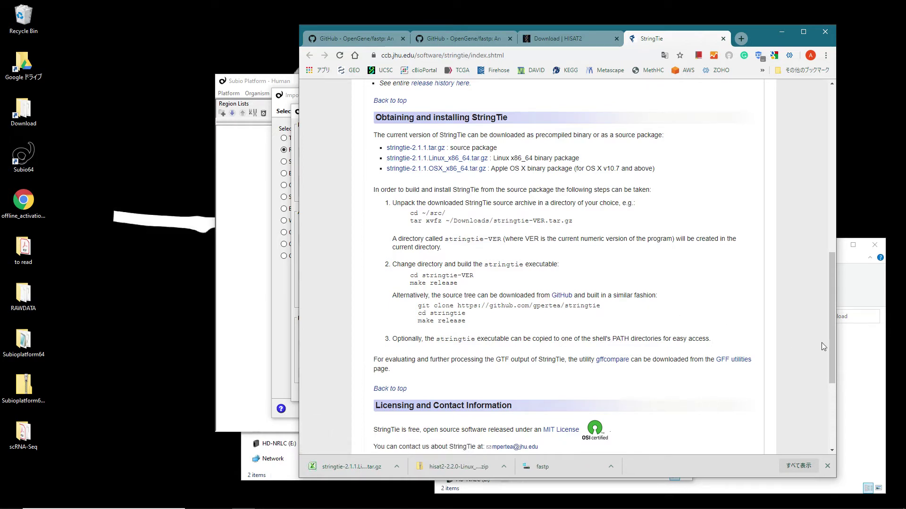
{"action": "left_click", "coordinate": [857, 374]}
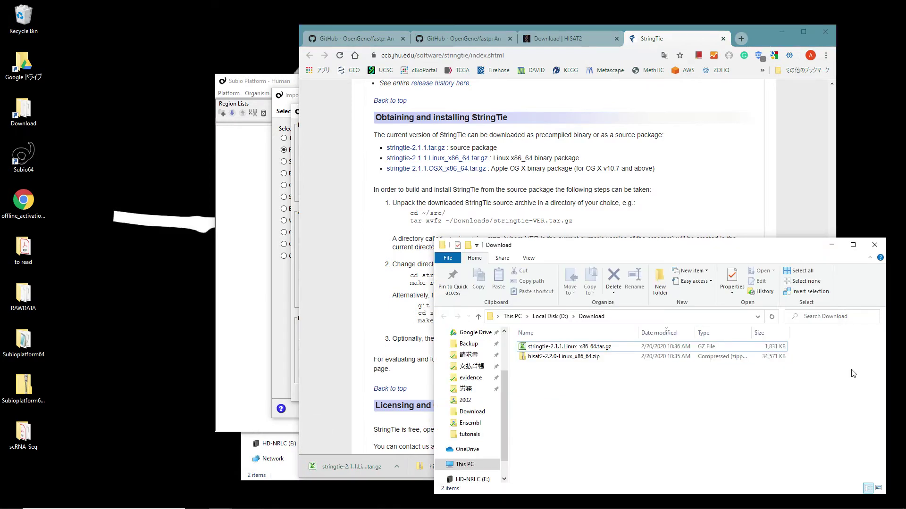
Unpack the StringTie .tar.gz and then the inner .tar with 7-Zip Extract Here
{"action": "right_click", "coordinate": [609, 349]}
{"action": "mouse_move", "coordinate": [632, 364]}
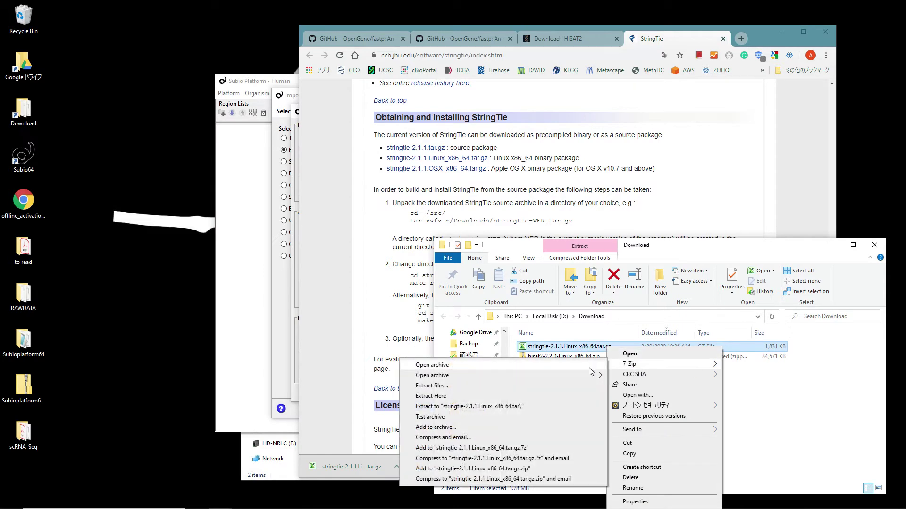
{"action": "left_click", "coordinate": [548, 398]}
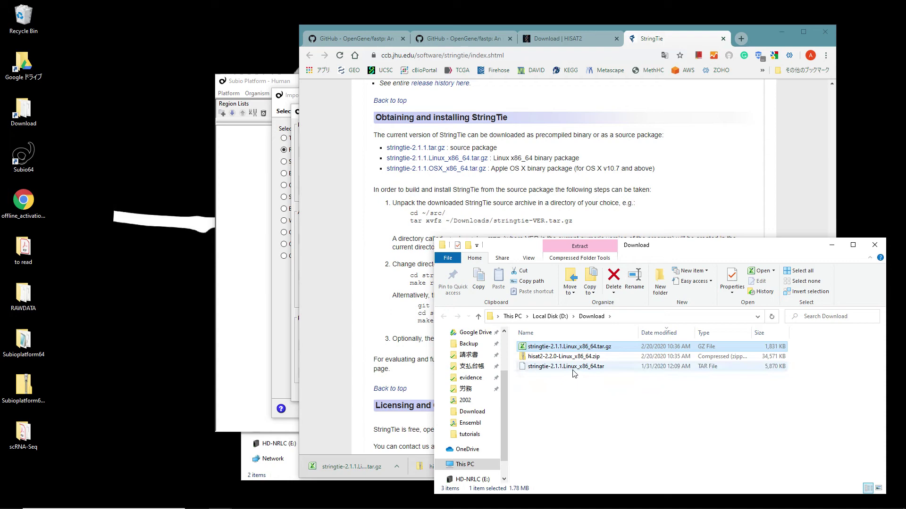
{"action": "left_click", "coordinate": [574, 372]}
{"action": "right_click", "coordinate": [574, 371]}
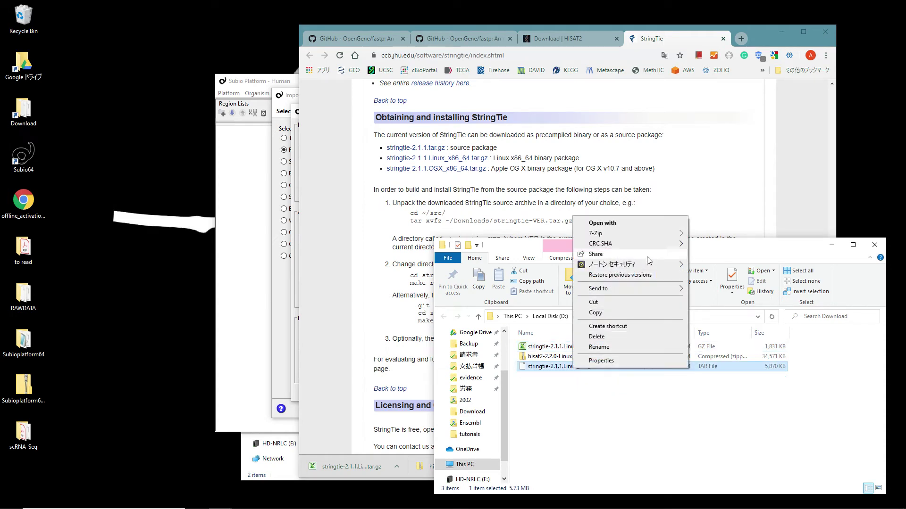
{"action": "mouse_move", "coordinate": [653, 243]}
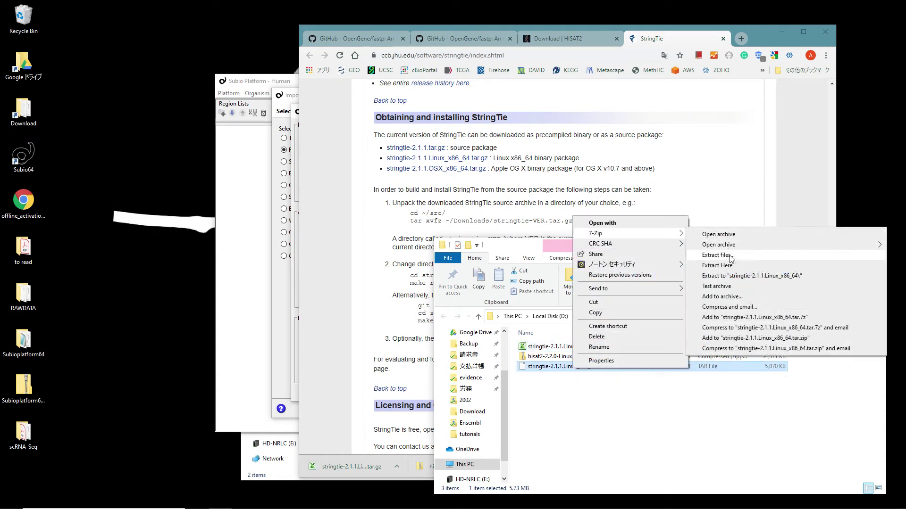
{"action": "left_click", "coordinate": [728, 264]}
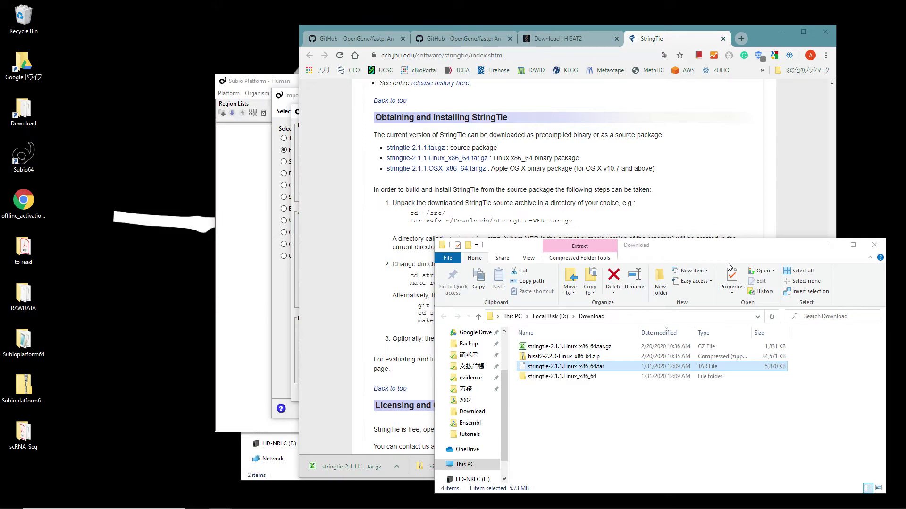
Move the stringtie-2.1.1.Linux_x86_64 folder into RNA-Seq Tools beside fastp and hisat2
{"action": "left_click", "coordinate": [541, 380]}
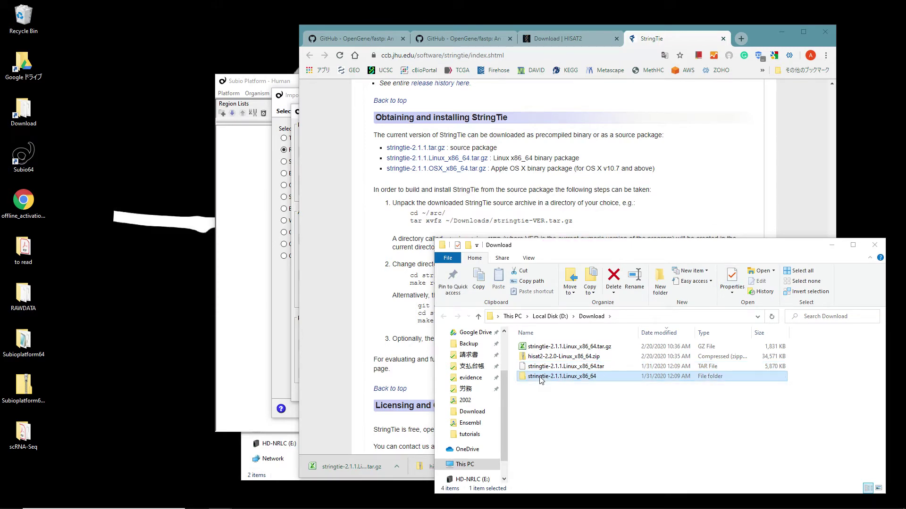
{"action": "left_click", "coordinate": [292, 474]}
{"action": "left_click", "coordinate": [747, 463]}
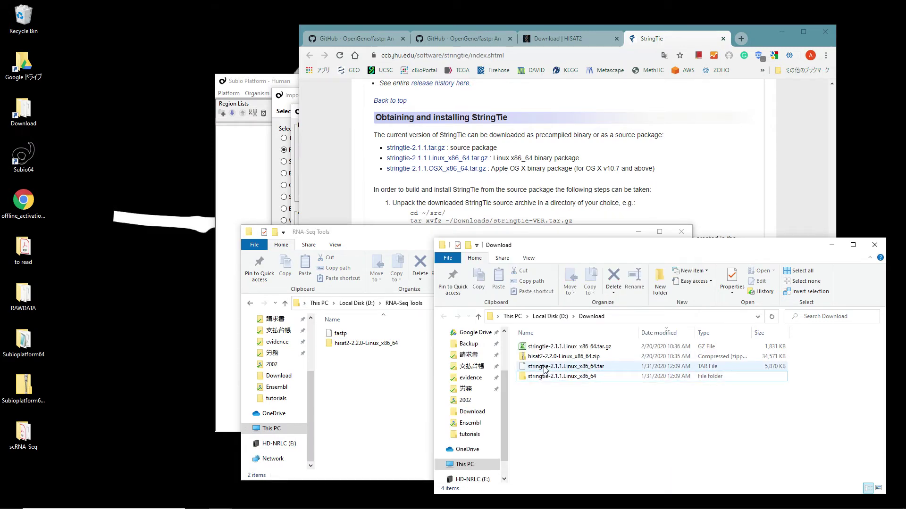
{"action": "left_click", "coordinate": [555, 379]}
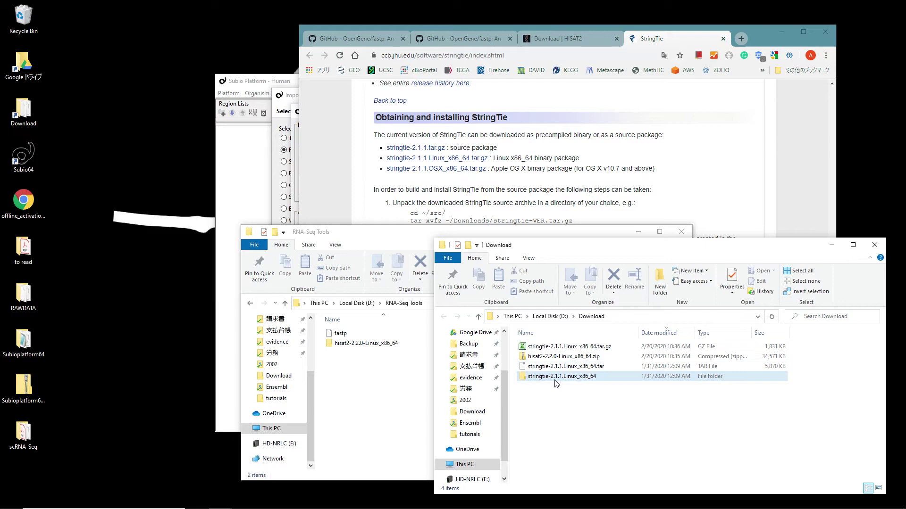
{"action": "left_click_drag", "start_coordinate": [555, 381], "coordinate": [378, 396]}
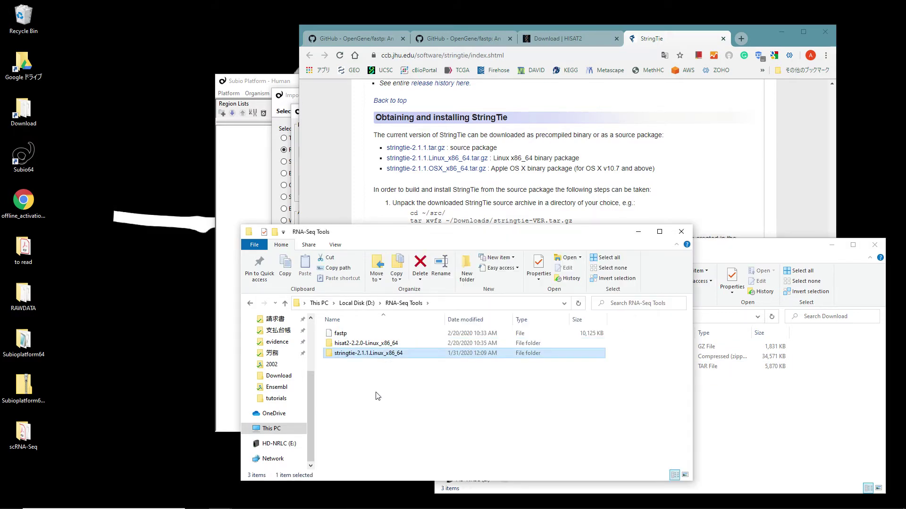
{"action": "left_click", "coordinate": [294, 213]}
Set StringTie Executable to D:\RNA-Seq Tools\stringtie-2.1.1.Linux_x86_64\stringtie
{"action": "left_click", "coordinate": [577, 346]}
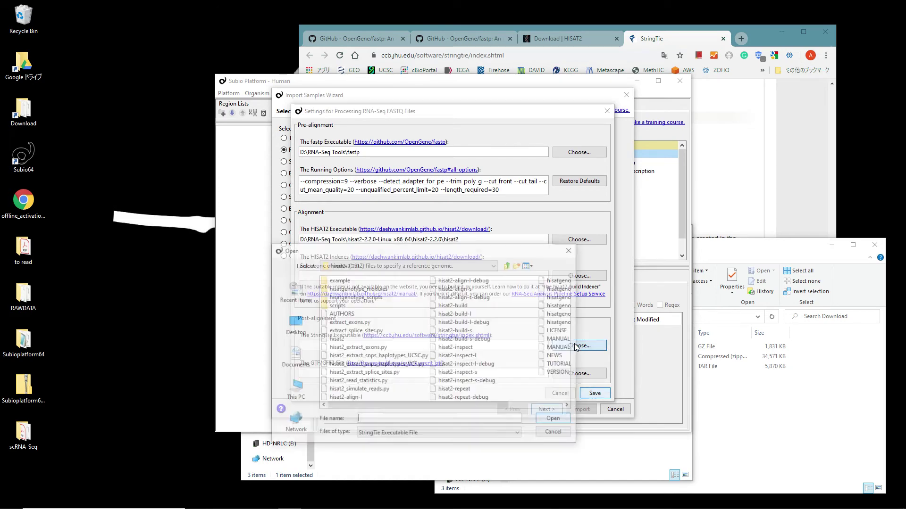
{"action": "left_click", "coordinate": [509, 266]}
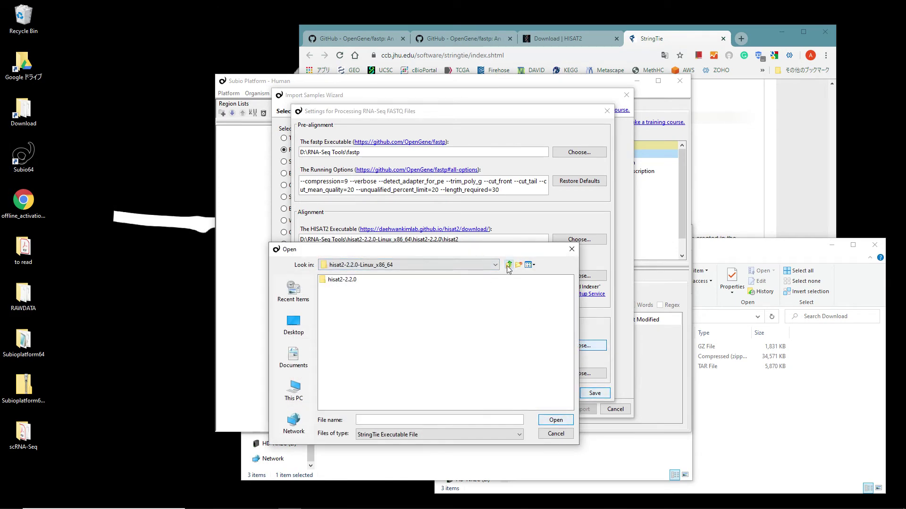
{"action": "left_click", "coordinate": [509, 265]}
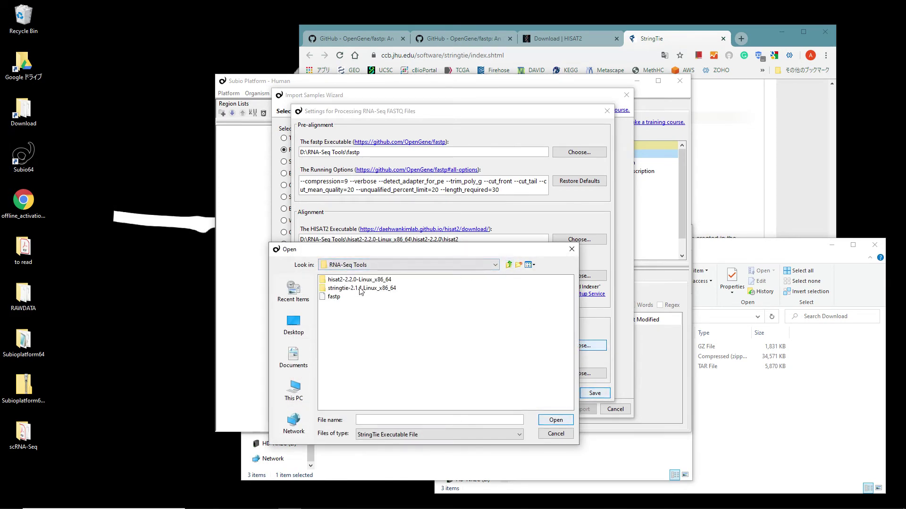
{"action": "double_click", "coordinate": [361, 289]}
{"action": "left_click", "coordinate": [341, 314]}
{"action": "left_click", "coordinate": [552, 418]}
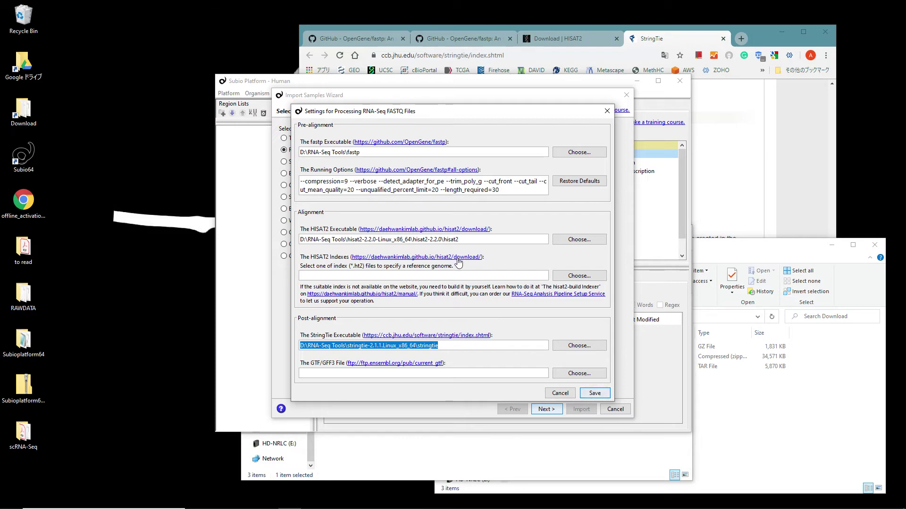
Start downloading the 3.9 GB grch38.tar.gz HISAT2 index and open Ensembl's current_gtf FTP page
{"action": "left_click", "coordinate": [458, 261]}
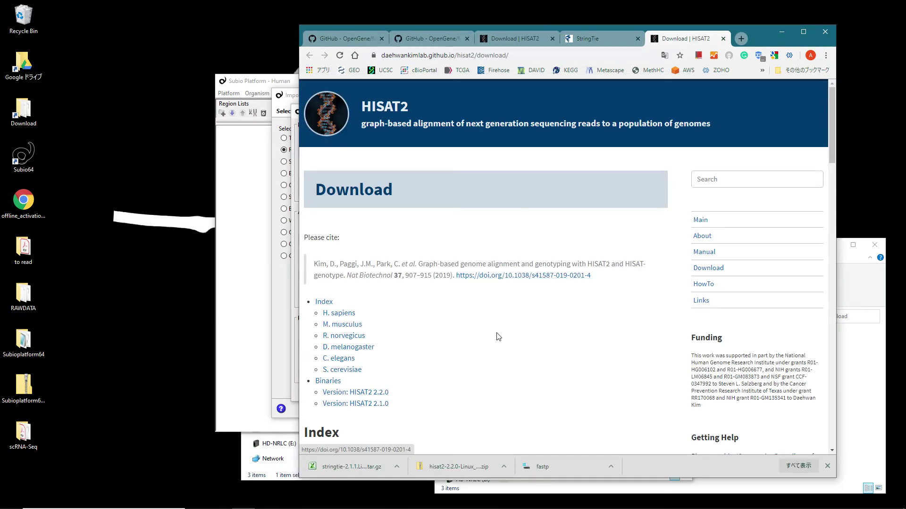
{"action": "scroll", "coordinate": [498, 336], "scroll_direction": "down", "scroll_amount": 4}
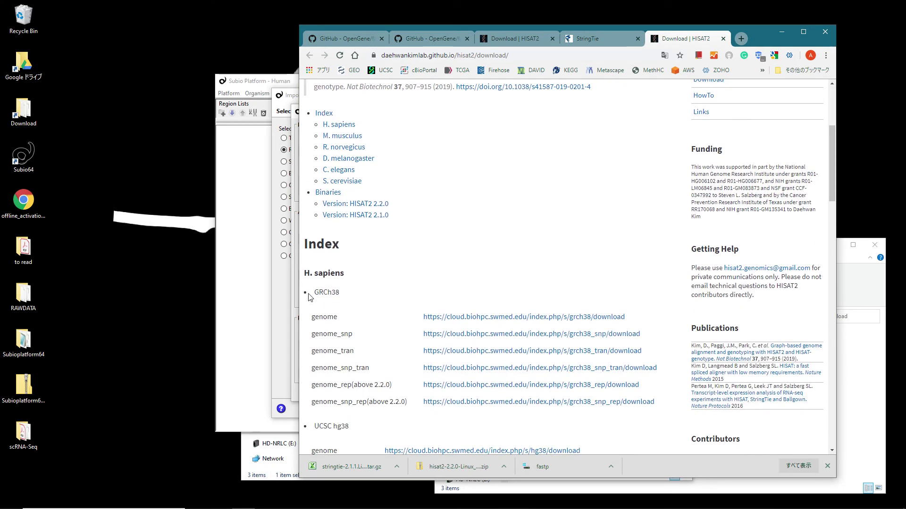
{"action": "left_click", "coordinate": [472, 319]}
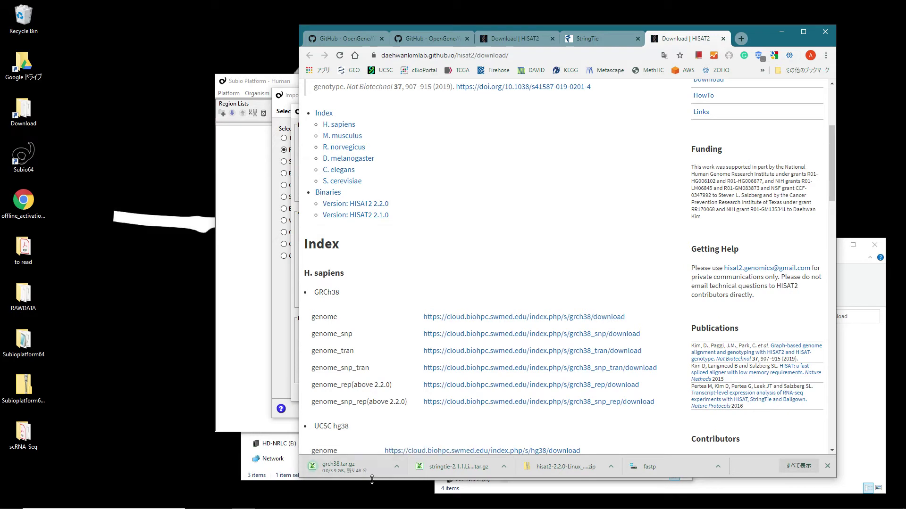
{"action": "left_click", "coordinate": [292, 369]}
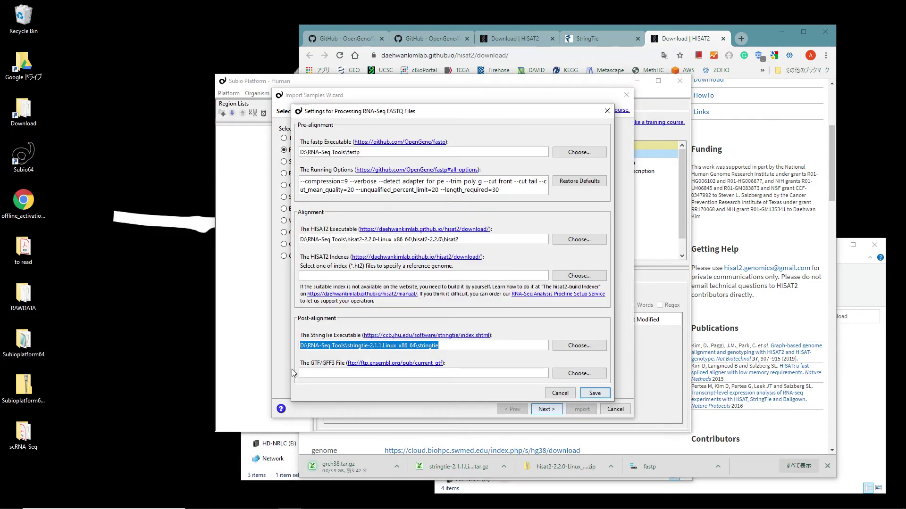
{"action": "left_click", "coordinate": [427, 364]}
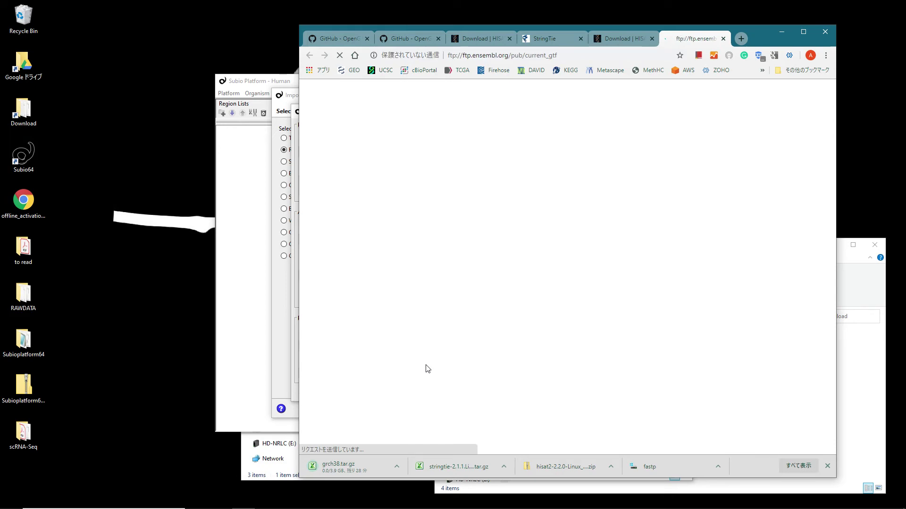
Open the homo_sapiens folder in Ensembl's current_gtf FTP listing
{"action": "scroll", "coordinate": [439, 352], "scroll_direction": "down", "scroll_amount": 15}
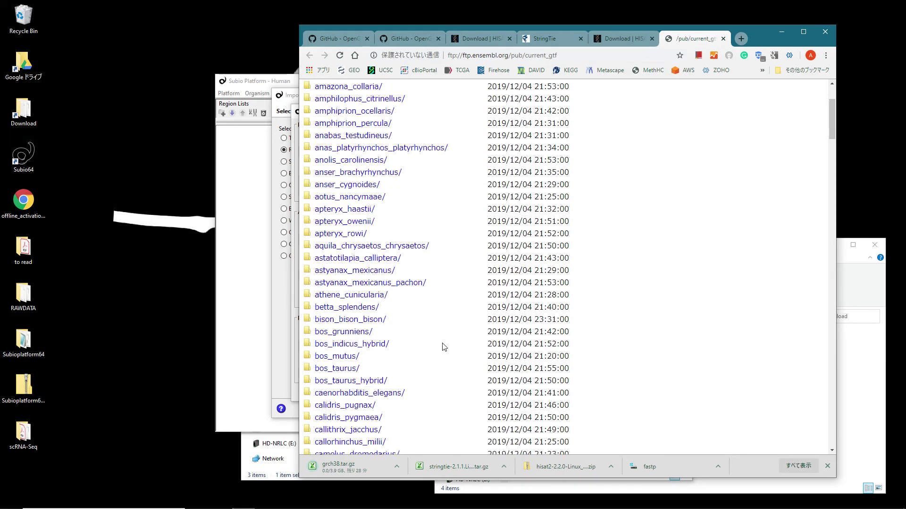
{"action": "scroll", "coordinate": [444, 348], "scroll_direction": "down", "scroll_amount": 13}
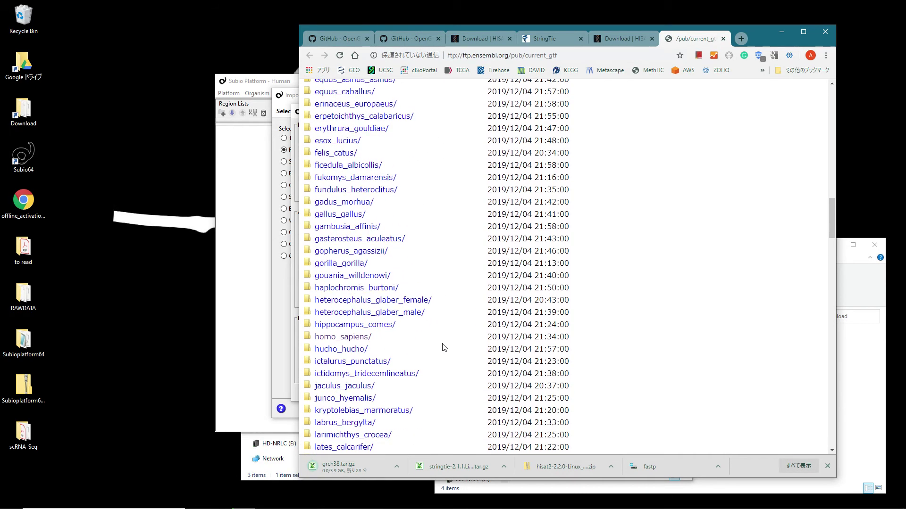
{"action": "scroll", "coordinate": [444, 348], "scroll_direction": "down", "scroll_amount": 2}
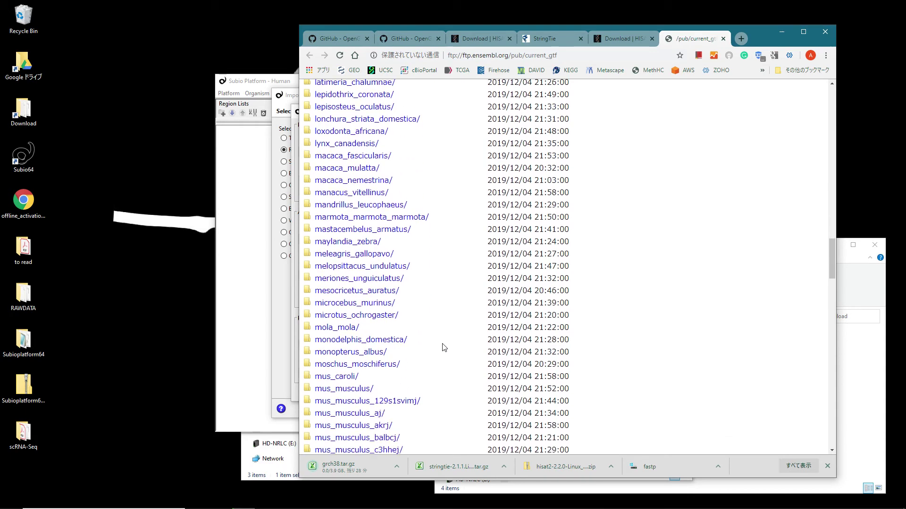
{"action": "scroll", "coordinate": [444, 348], "scroll_direction": "up", "scroll_amount": 2}
{"action": "scroll", "coordinate": [444, 348], "scroll_direction": "up", "scroll_amount": 3}
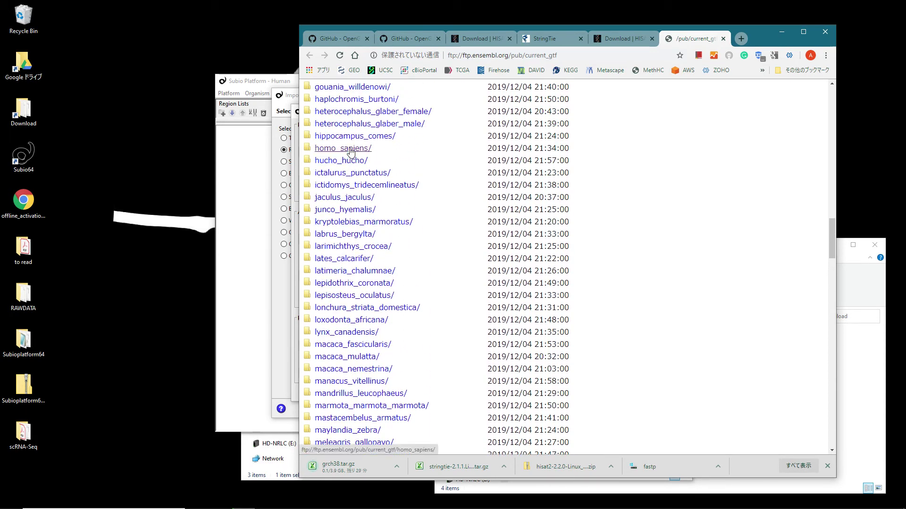
{"action": "left_click", "coordinate": [350, 149]}
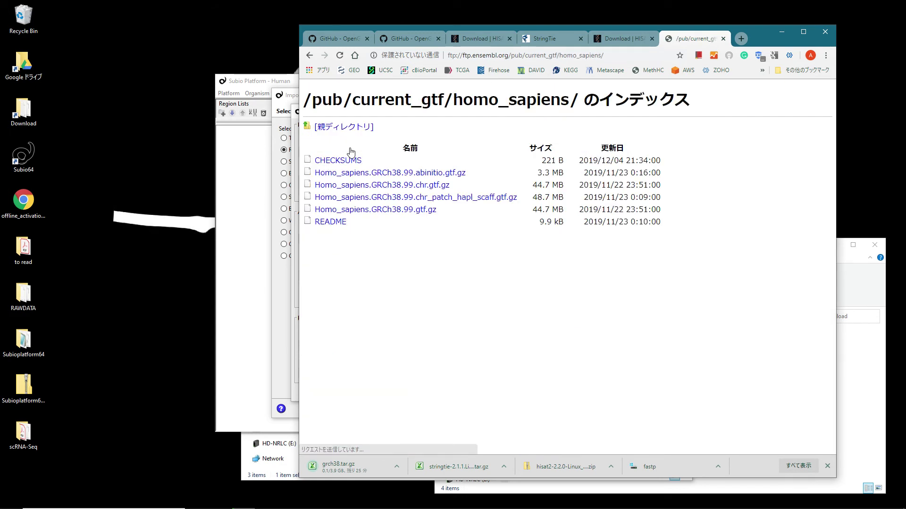
Download Homo_sapiens.GRCh38.99.gtf.gz and extract it with 7-Zip in the Download folder
{"action": "left_click", "coordinate": [411, 213]}
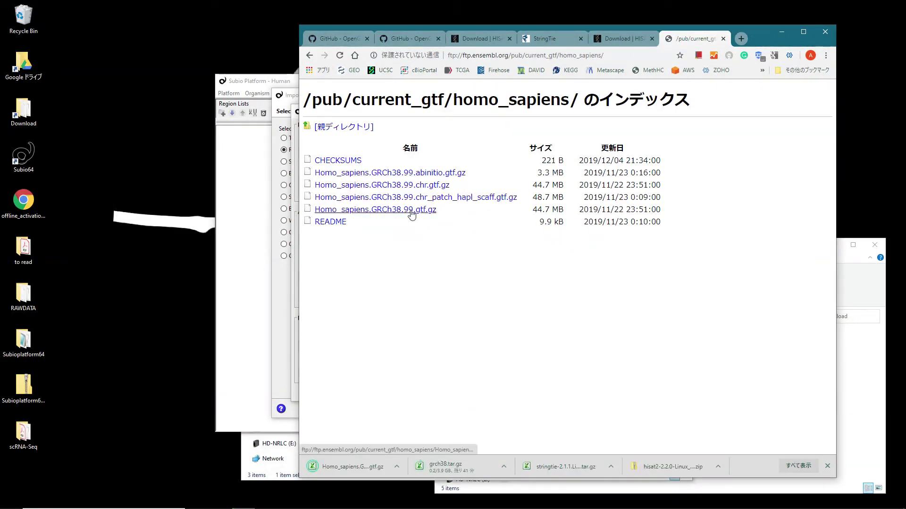
{"action": "left_click", "coordinate": [857, 442]}
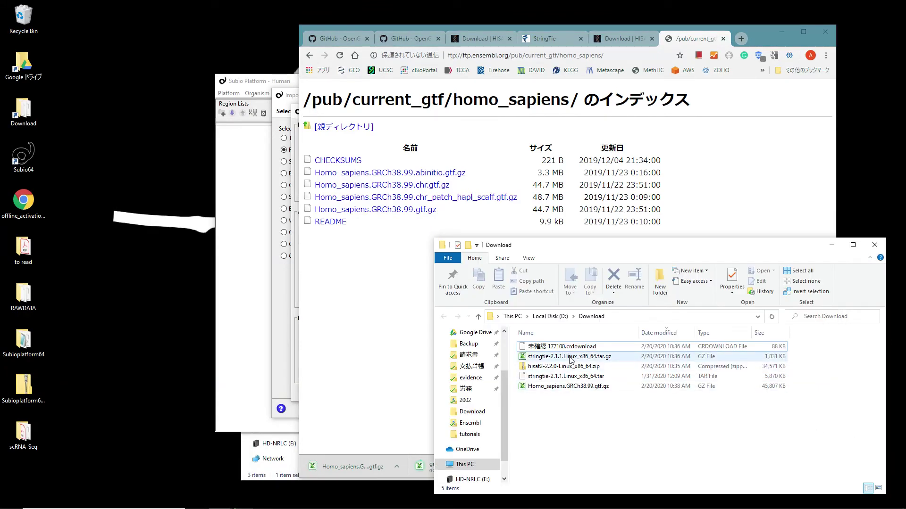
{"action": "left_click", "coordinate": [566, 390]}
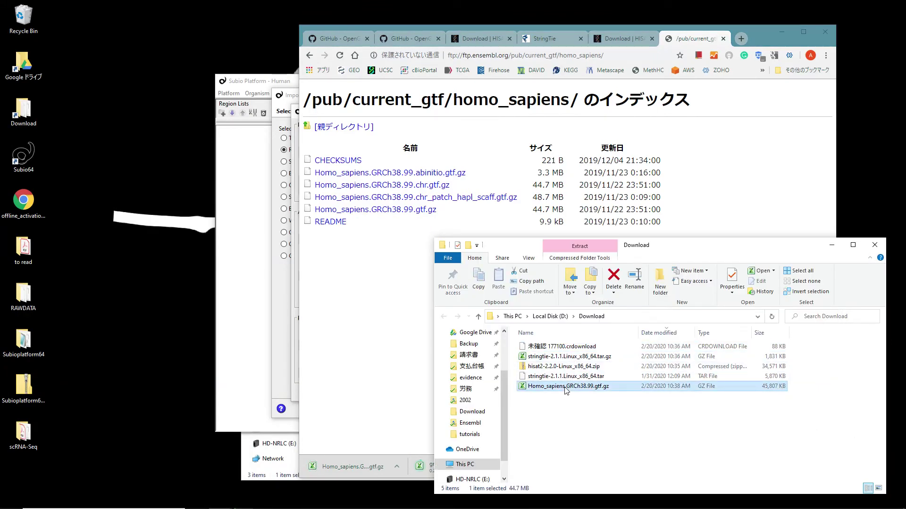
{"action": "right_click", "coordinate": [565, 389]}
{"action": "mouse_move", "coordinate": [632, 243]}
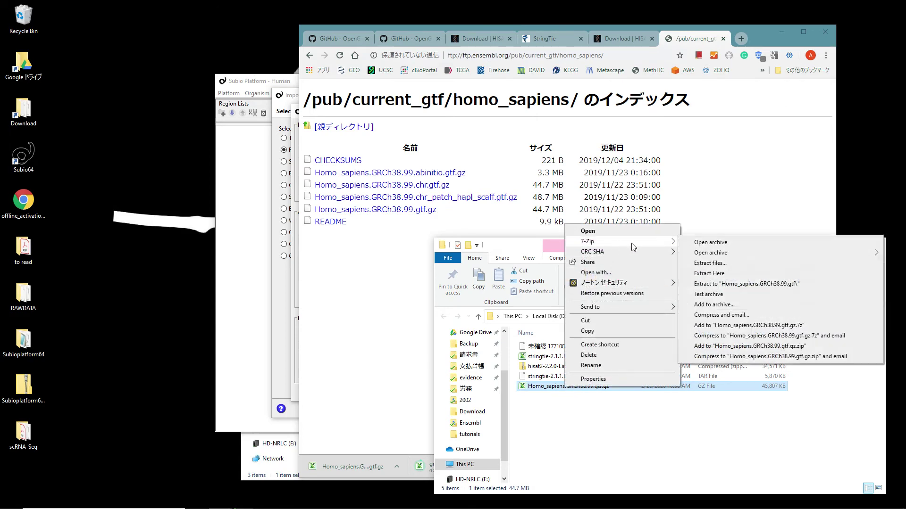
{"action": "left_click", "coordinate": [720, 278]}
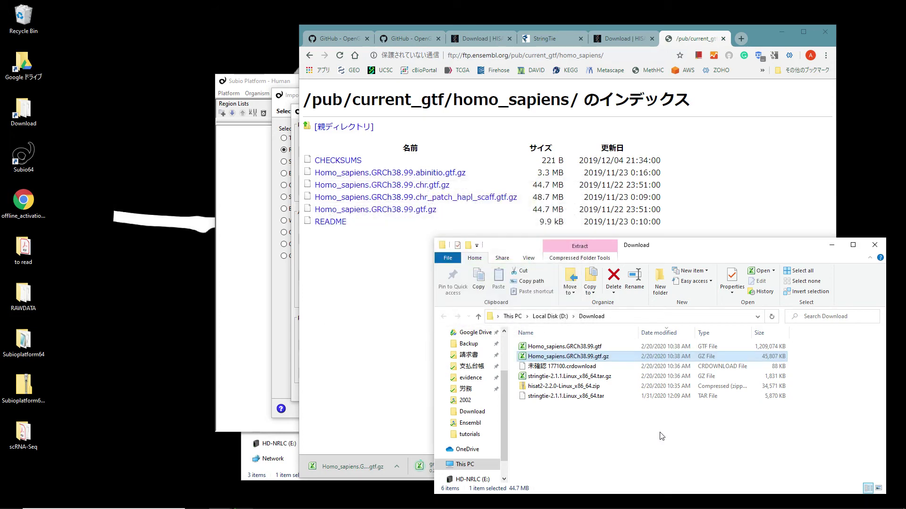
{"action": "left_click", "coordinate": [584, 347]}
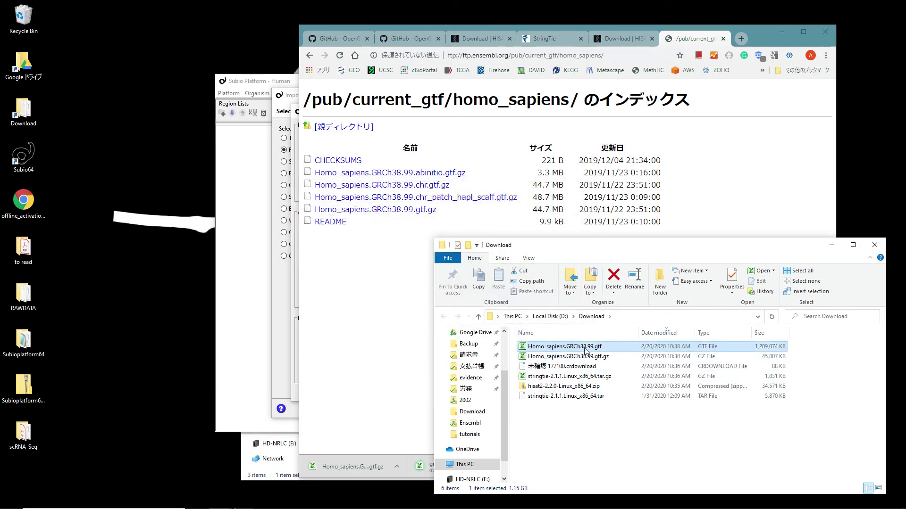
Create and open a new RNA-Seq Reference Data folder on drive D:
{"action": "left_click", "coordinate": [286, 474]}
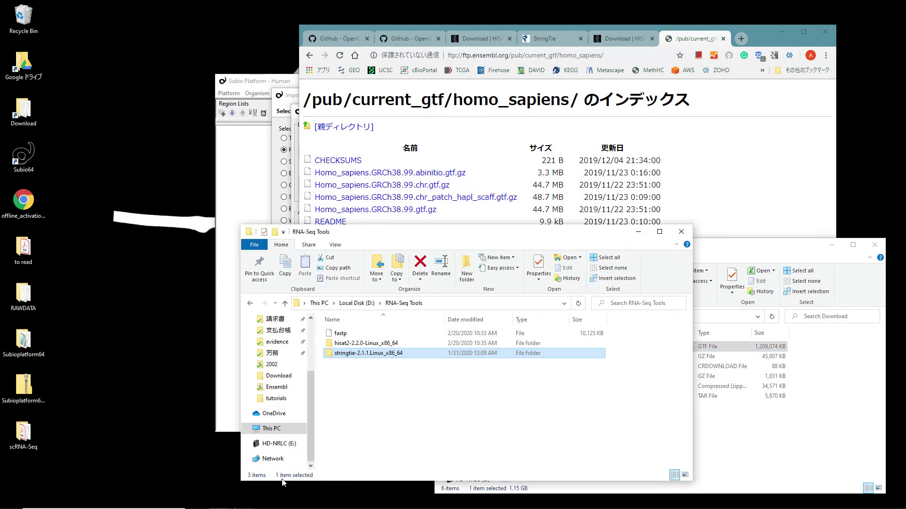
{"action": "left_click", "coordinate": [357, 303]}
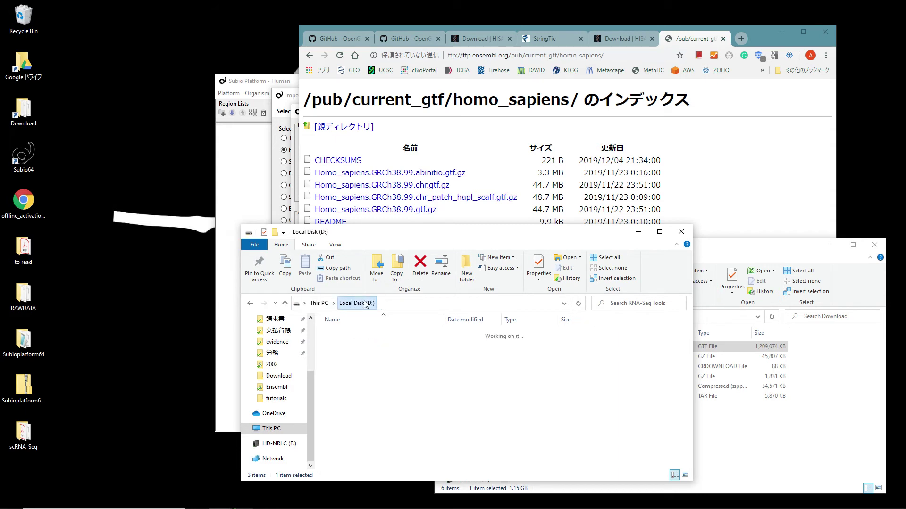
{"action": "left_click", "coordinate": [466, 269]}
{"action": "type", "text": "RNA-Se"}
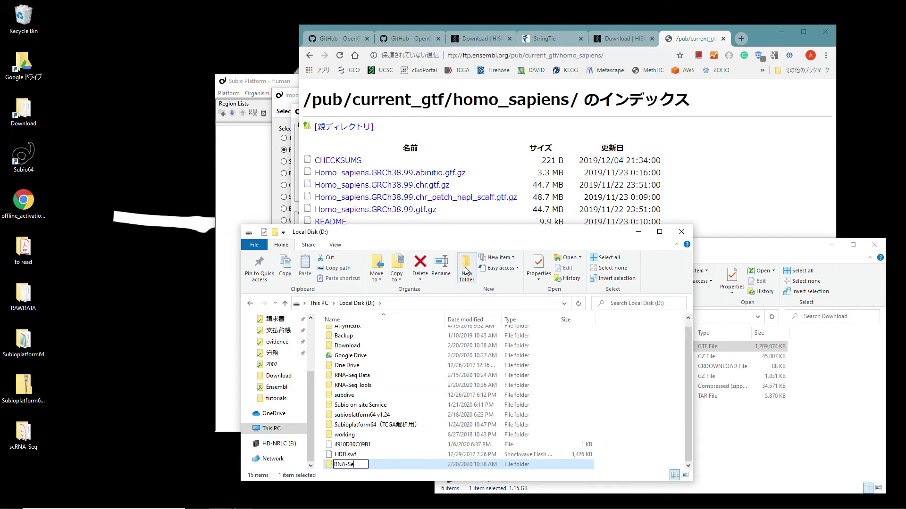
{"action": "type", "text": "q Reference Data"}
{"action": "key", "text": "Return"}
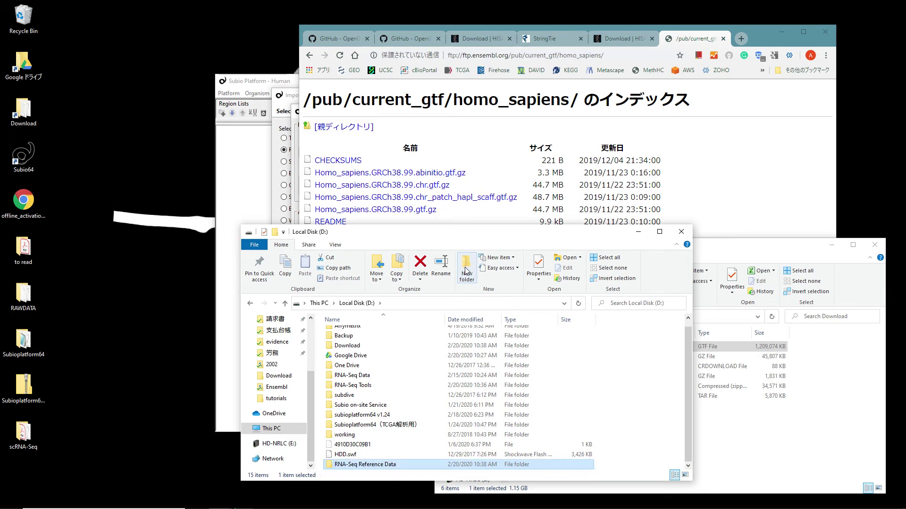
{"action": "key", "text": "Return"}
Create GTFs and HISAT2 Indexes subfolders inside RNA-Seq Reference Data
{"action": "left_click", "coordinate": [463, 264]}
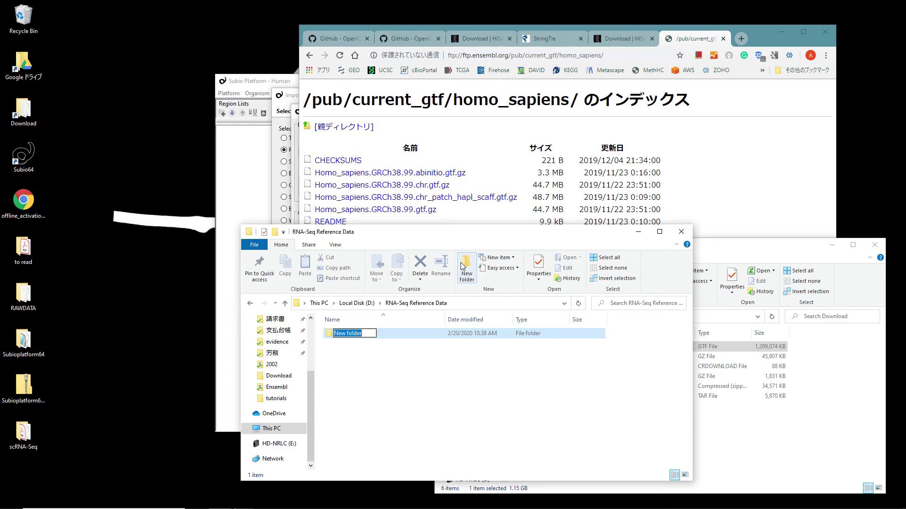
{"action": "type", "text": "GTFs"}
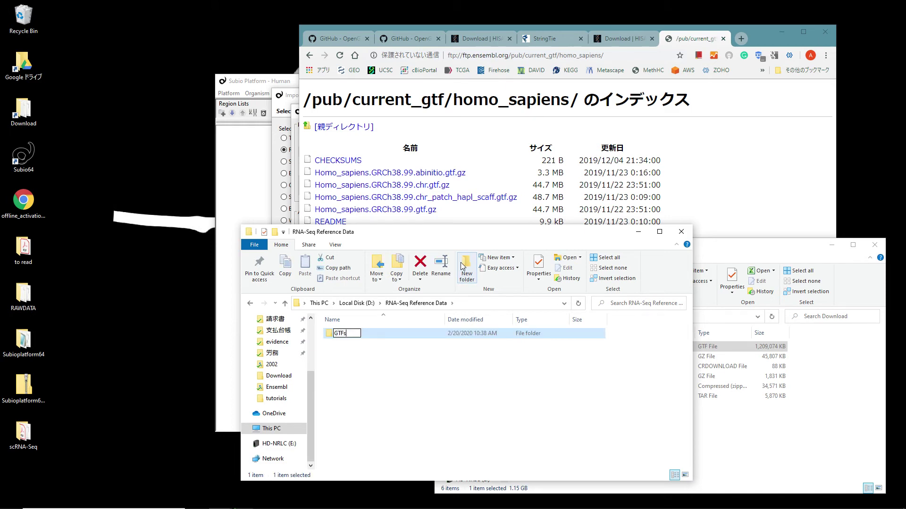
{"action": "key", "text": "Return"}
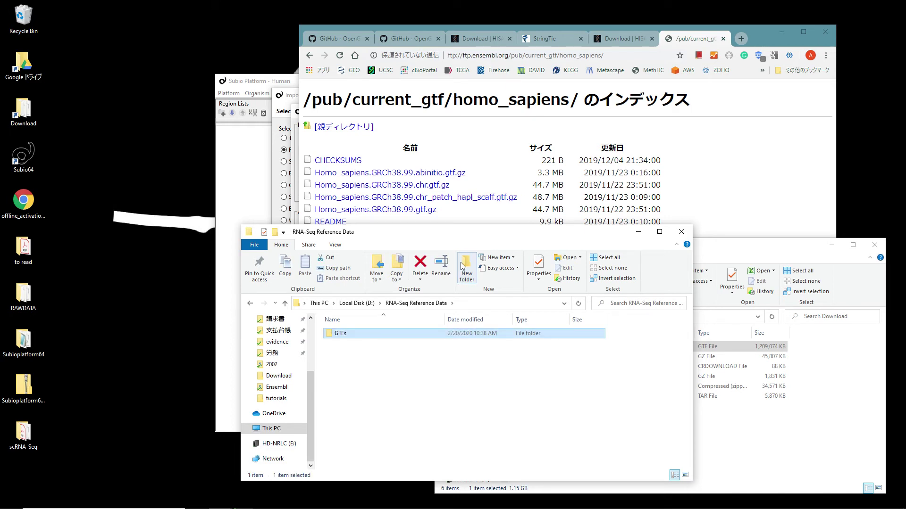
{"action": "left_click", "coordinate": [463, 266]}
{"action": "type", "text": "HT"}
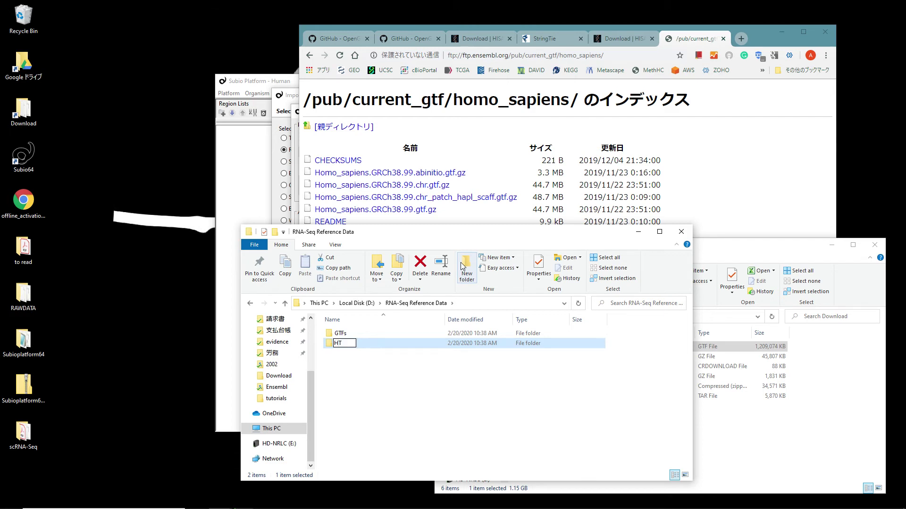
{"action": "type", "text": "SAT2 Indexes"}
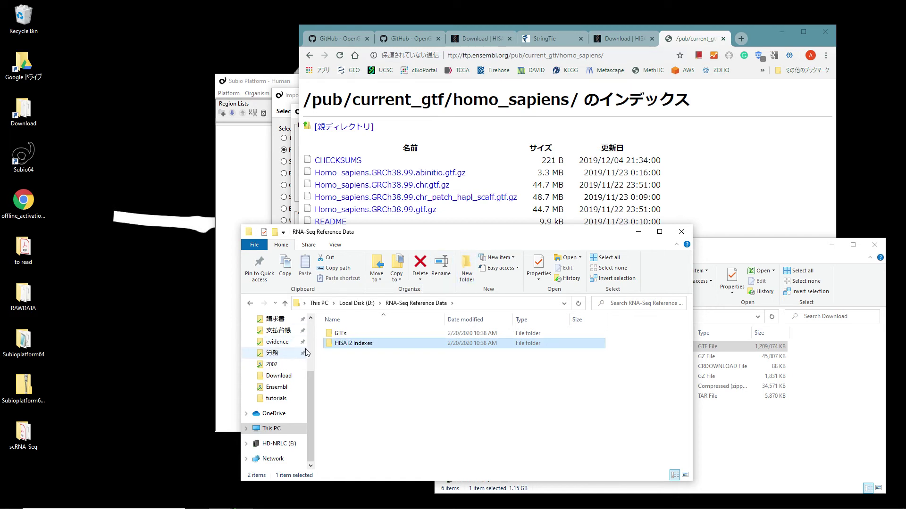
{"action": "key", "text": "Return"}
{"action": "left_click", "coordinate": [338, 337]}
Move Homo_sapiens.GRCh38.99.gtf from Download into the GTFs folder and bring Chrome back
{"action": "double_click", "coordinate": [339, 335]}
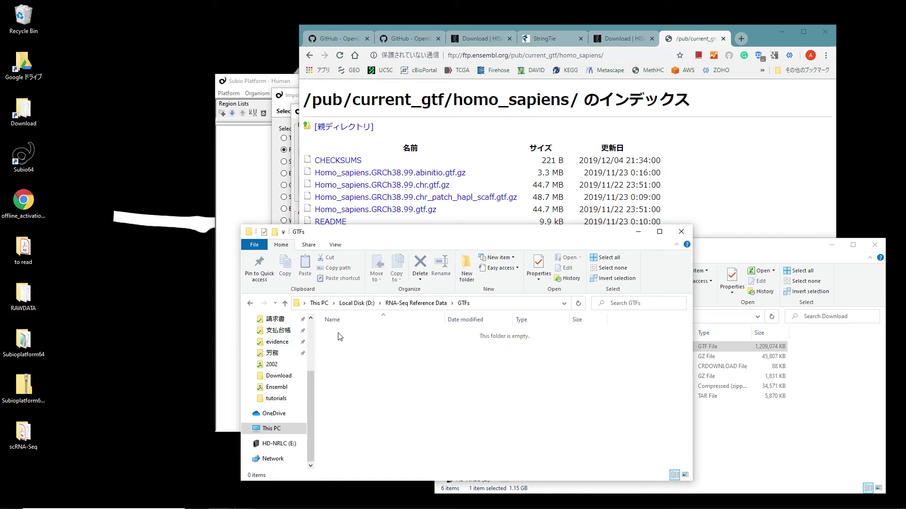
{"action": "left_click", "coordinate": [741, 413]}
{"action": "left_click_drag", "start_coordinate": [557, 347], "coordinate": [398, 356]}
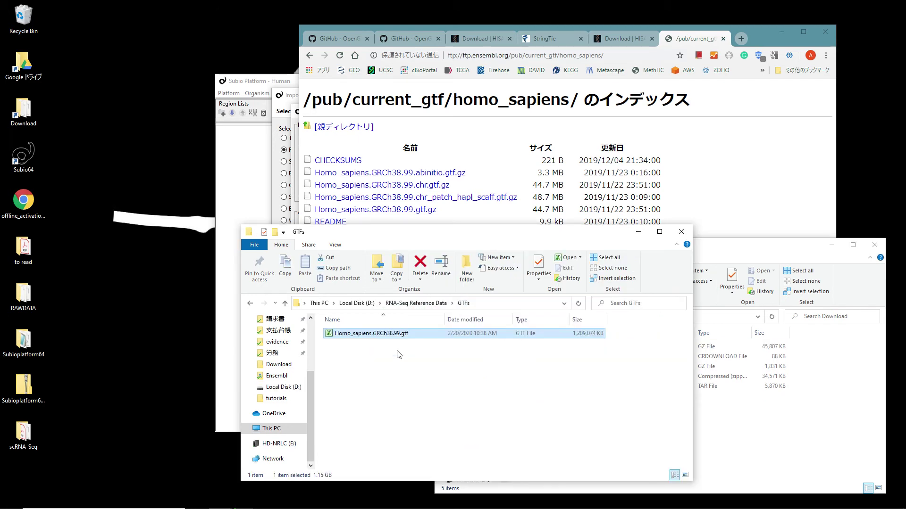
{"action": "left_click", "coordinate": [416, 303]}
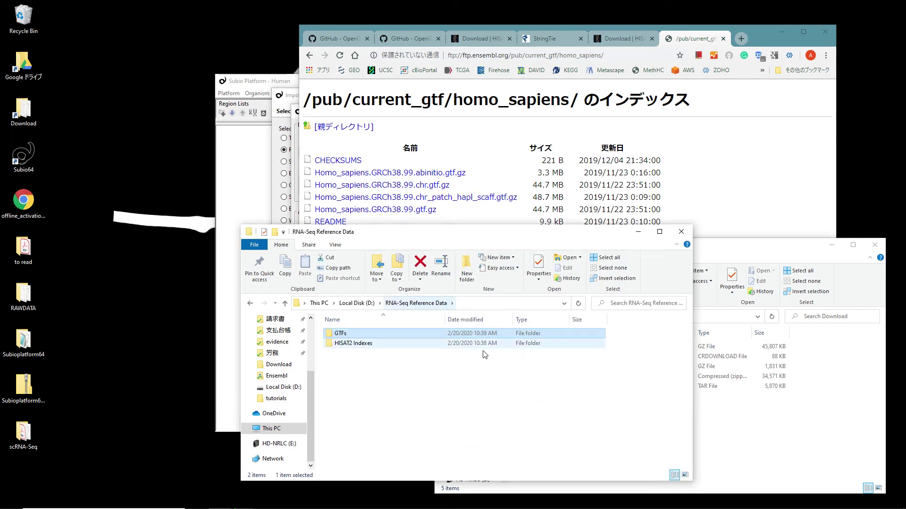
{"action": "left_click", "coordinate": [755, 223]}
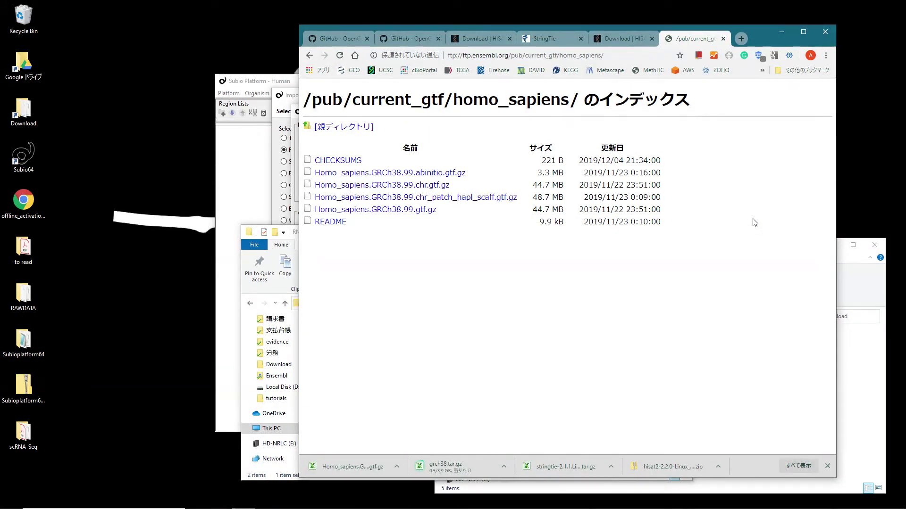
Extract grch38.tar.gz with 7-Zip into the Download folder, producing grch38.tar
{"action": "left_click", "coordinate": [856, 409]}
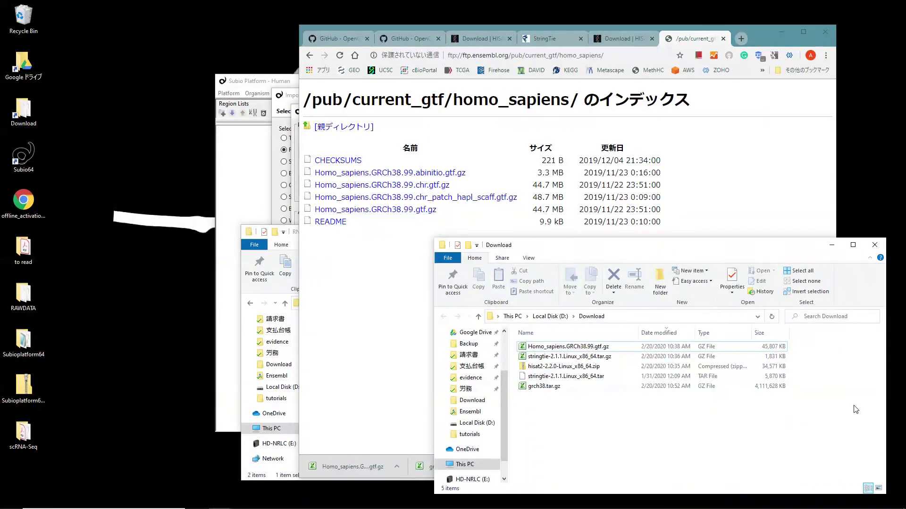
{"action": "left_click", "coordinate": [552, 388]}
{"action": "right_click", "coordinate": [552, 390]}
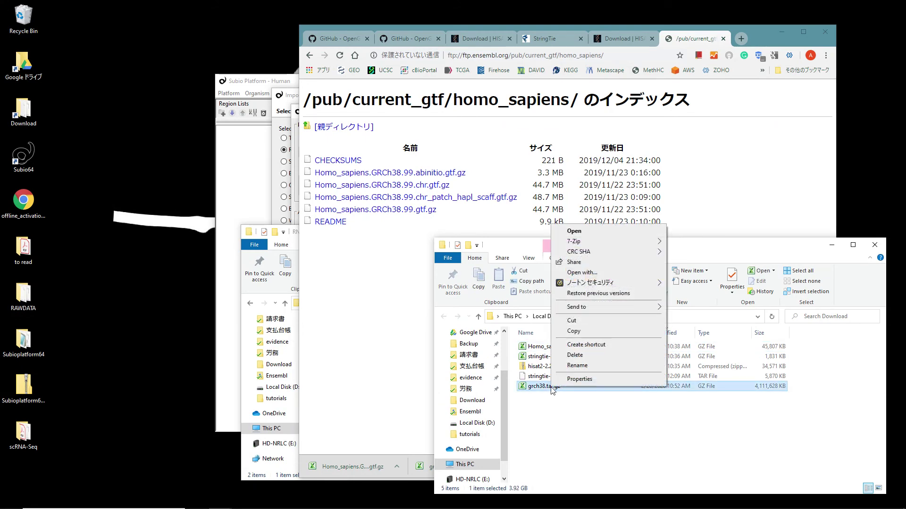
{"action": "mouse_move", "coordinate": [613, 241]}
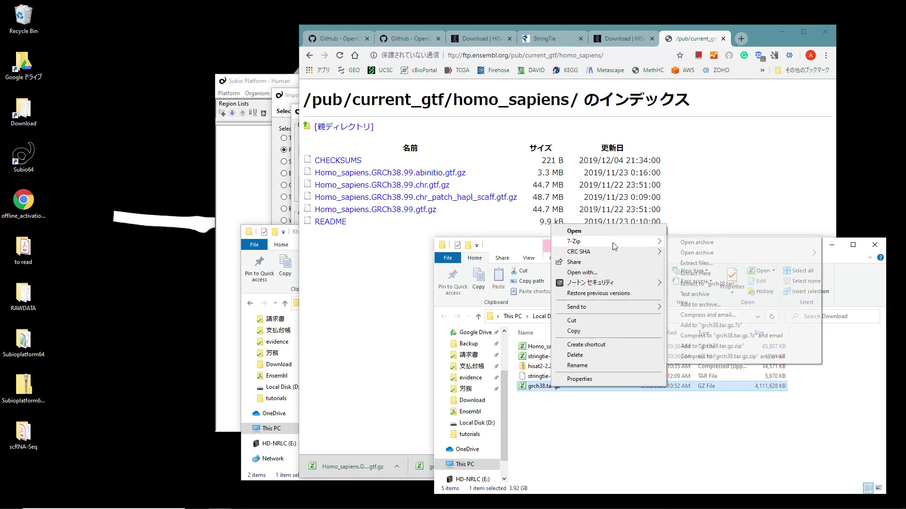
{"action": "left_click", "coordinate": [696, 274]}
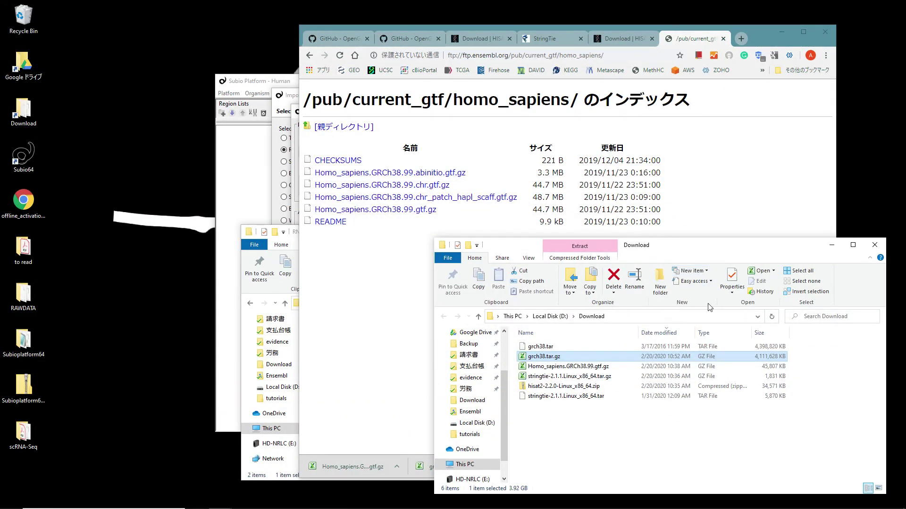
Extract grch38.tar with 7-Zip to produce the grch38 index folder
{"action": "left_click", "coordinate": [551, 348]}
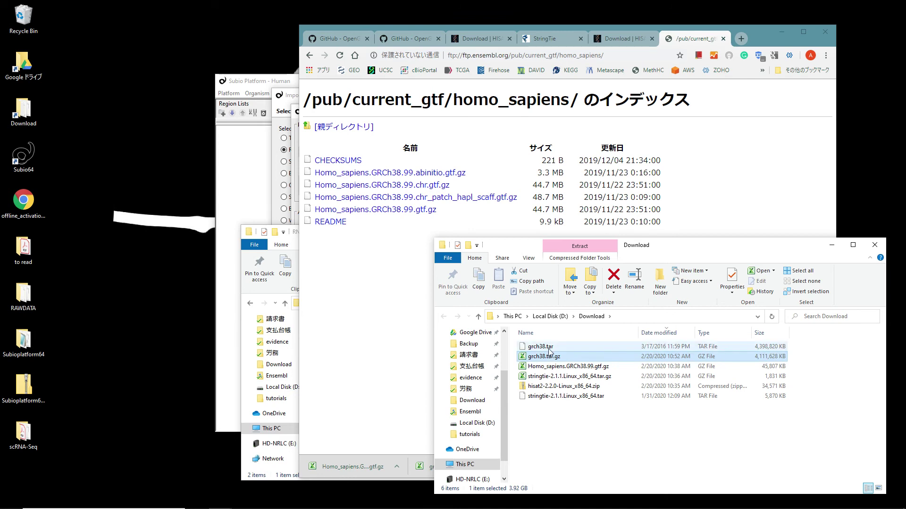
{"action": "right_click", "coordinate": [551, 349]}
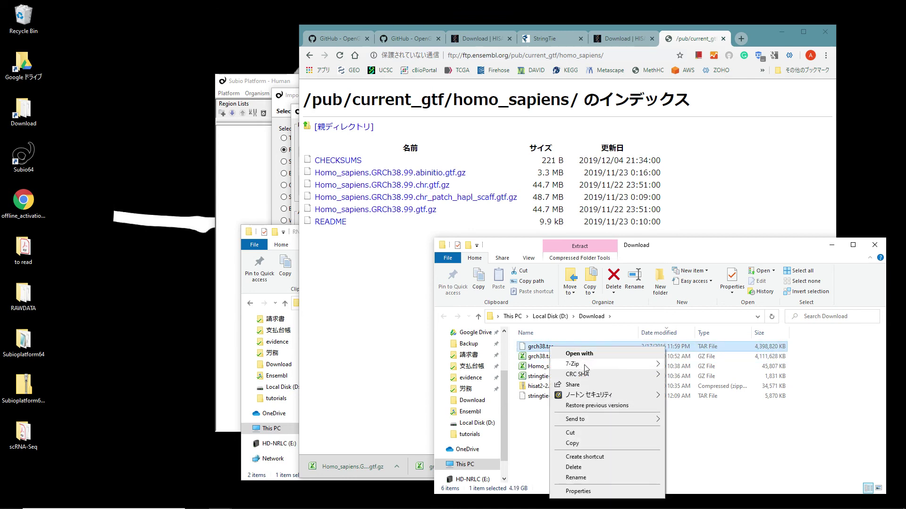
{"action": "mouse_move", "coordinate": [585, 364]}
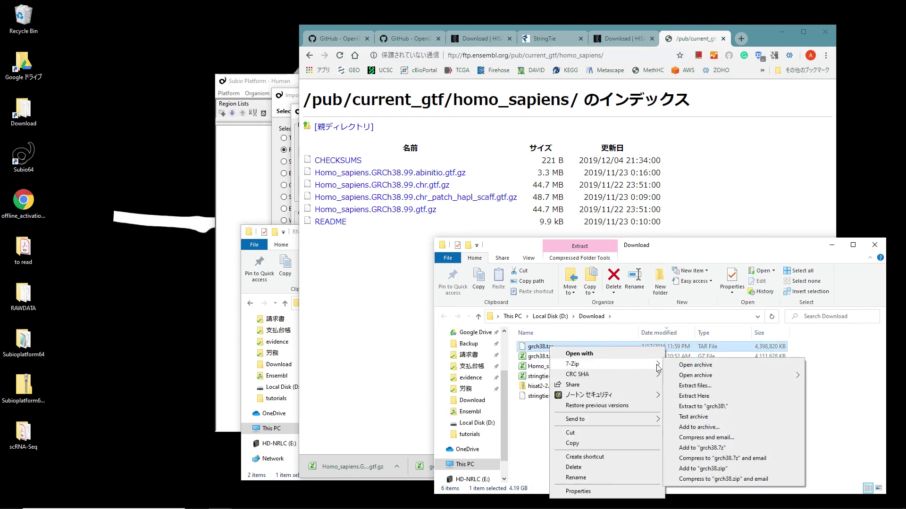
{"action": "left_click", "coordinate": [703, 397]}
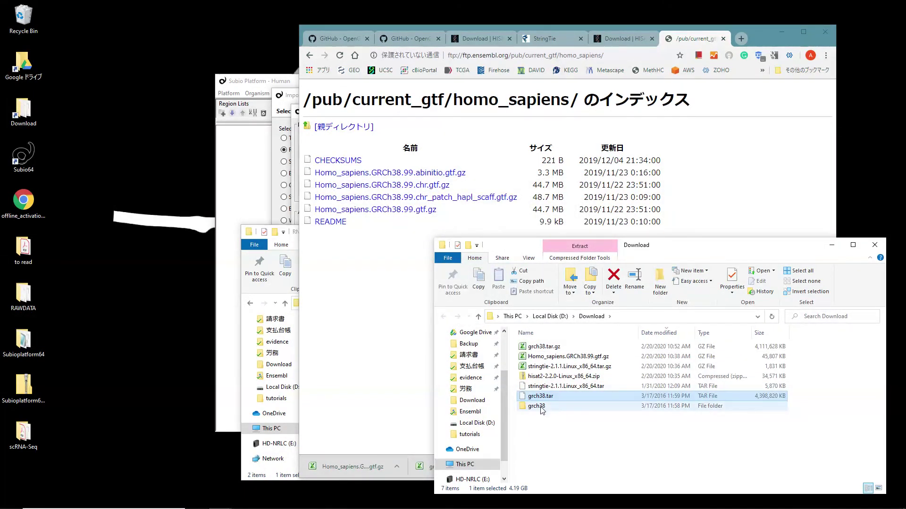
{"action": "left_click", "coordinate": [542, 407]}
Drag the grch38 folder into RNA-Seq Reference Data\HISAT2 Indexes, then return to Subio
{"action": "left_click_drag", "start_coordinate": [298, 258], "coordinate": [692, 258]}
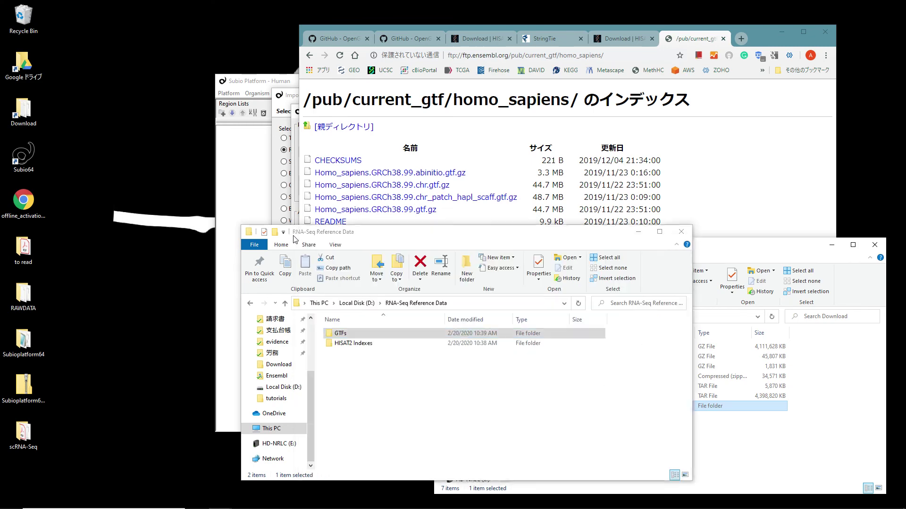
{"action": "left_click", "coordinate": [342, 344]}
{"action": "double_click", "coordinate": [342, 343]}
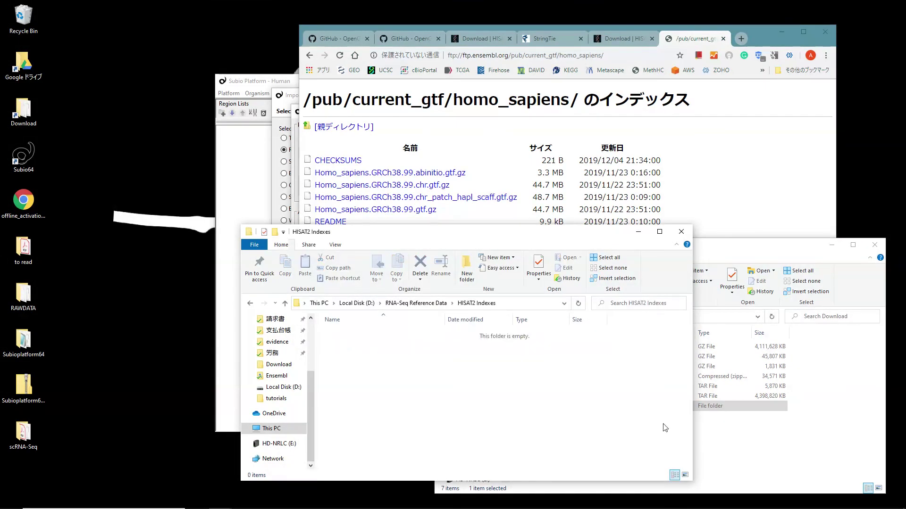
{"action": "left_click_drag", "start_coordinate": [542, 406], "coordinate": [395, 369]}
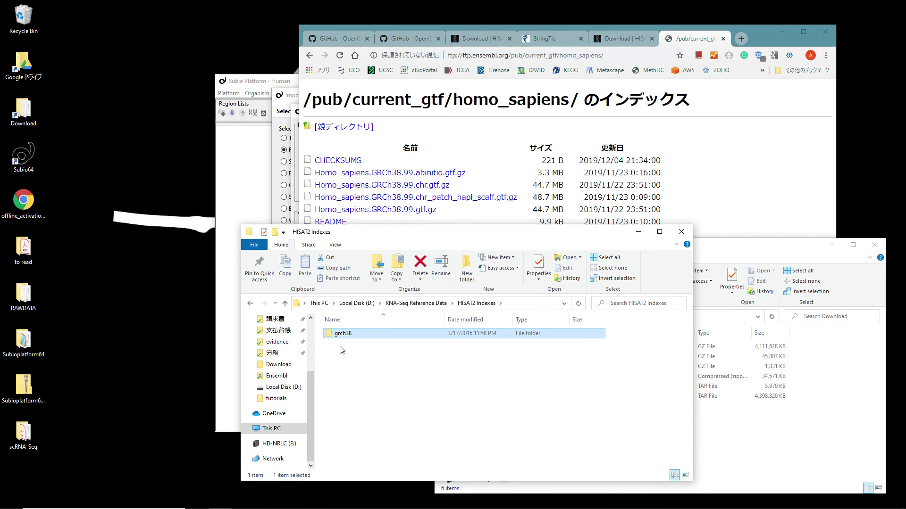
{"action": "left_click", "coordinate": [293, 132]}
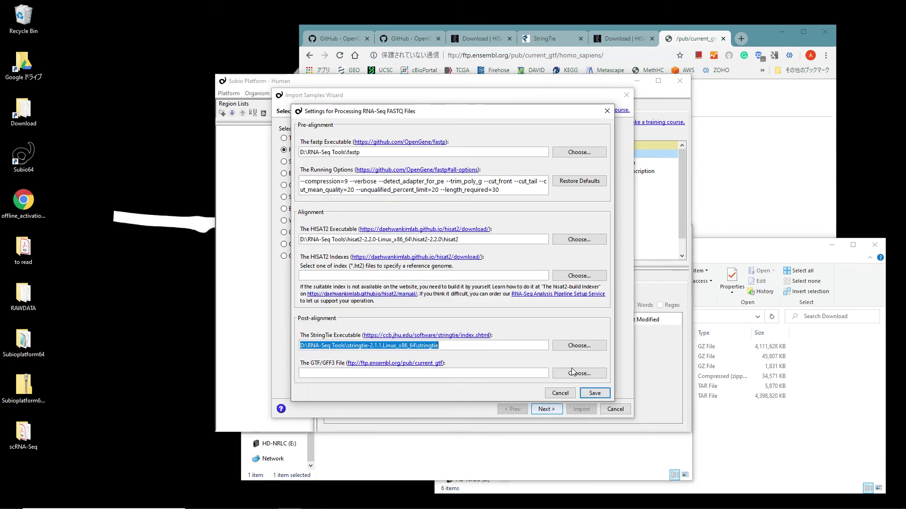
Choose genome.1.ht2 from D:\RNA-Seq Reference Data\HISAT2 Indexes\grch38 as the HISAT2 index
{"action": "left_click", "coordinate": [575, 278]}
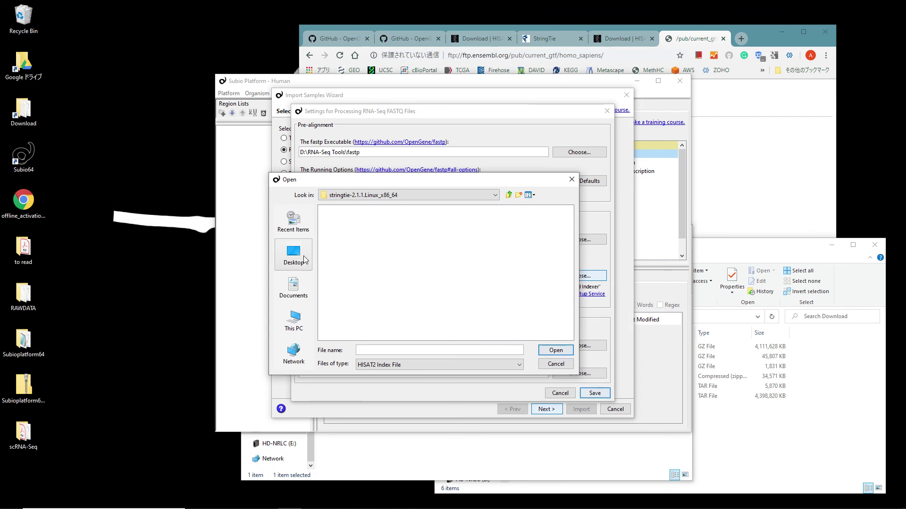
{"action": "left_click", "coordinate": [297, 328]}
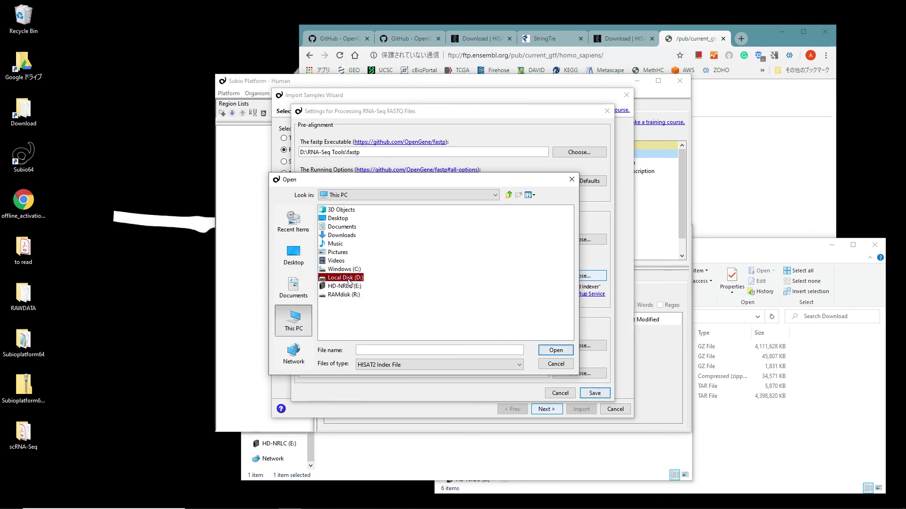
{"action": "double_click", "coordinate": [351, 280]}
{"action": "double_click", "coordinate": [364, 261]}
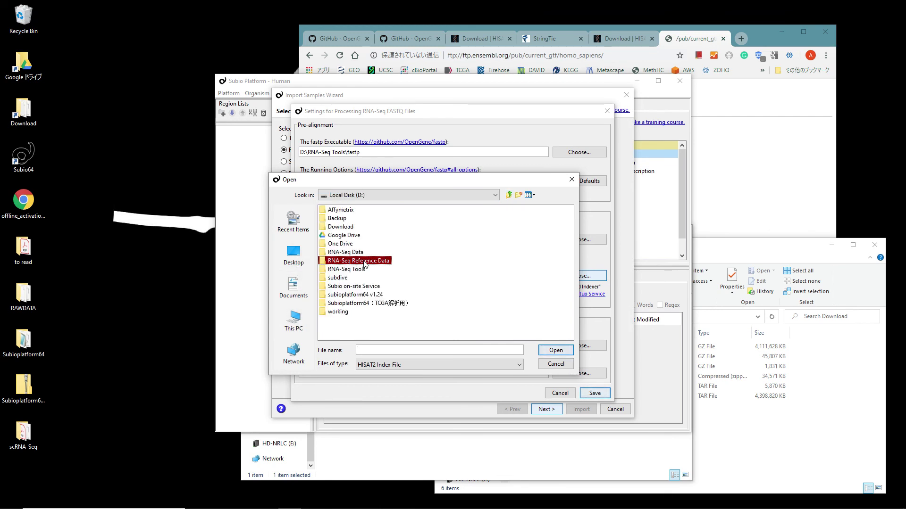
{"action": "double_click", "coordinate": [339, 220]}
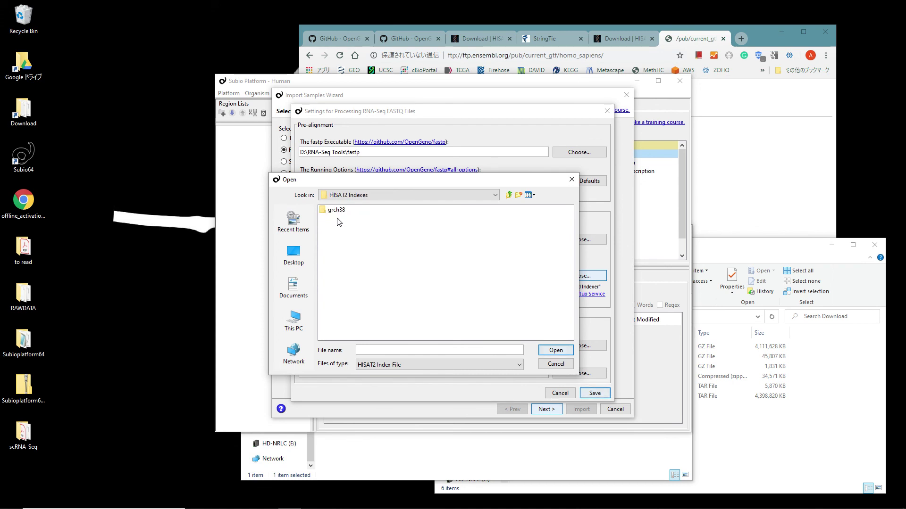
{"action": "double_click", "coordinate": [334, 211]}
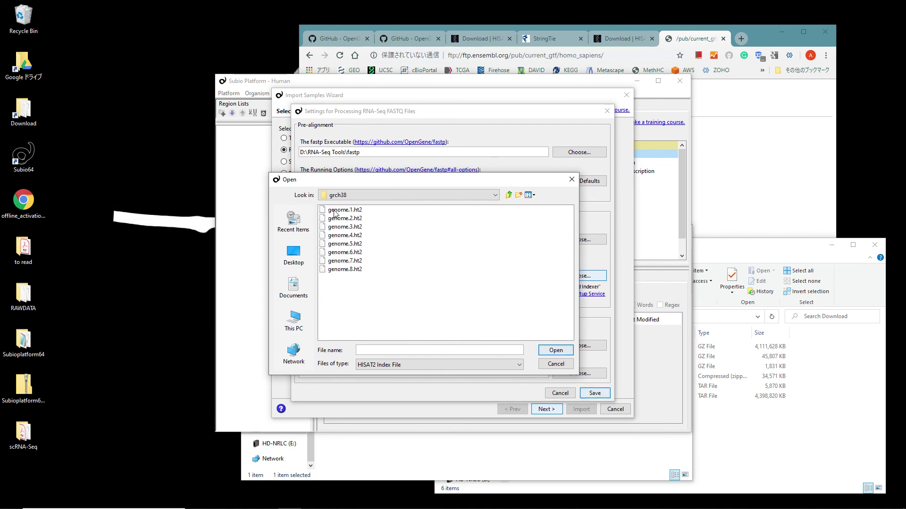
{"action": "left_click", "coordinate": [335, 210]}
{"action": "left_click", "coordinate": [541, 348]}
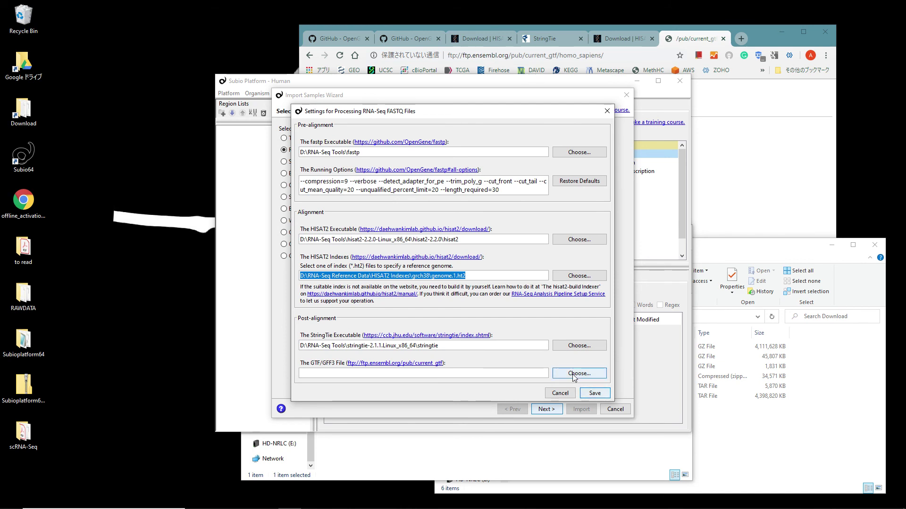
Select Homo_sapiens.GRCh38.99.gtf from the GTFs folder as the GTF file and save the settings
{"action": "left_click", "coordinate": [574, 374]}
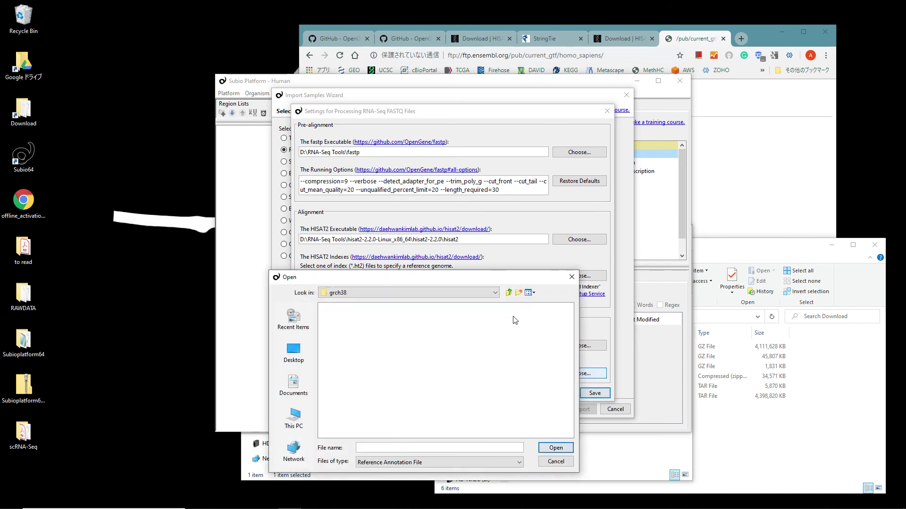
{"action": "left_click", "coordinate": [508, 293]}
{"action": "left_click", "coordinate": [508, 294]}
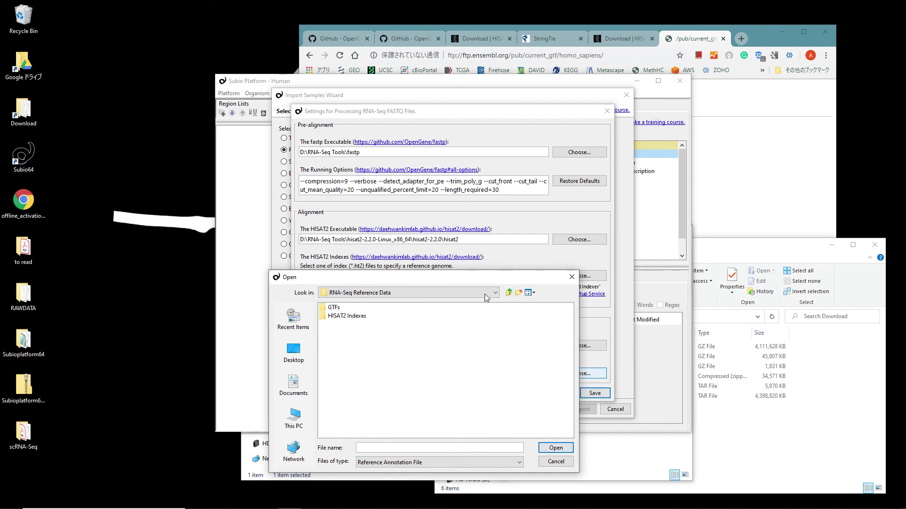
{"action": "double_click", "coordinate": [331, 309]}
{"action": "left_click", "coordinate": [340, 310]}
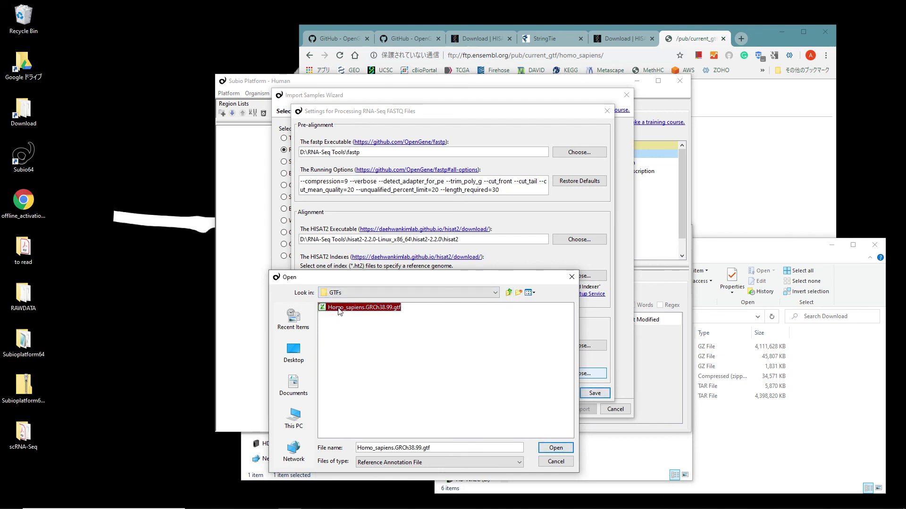
{"action": "left_click", "coordinate": [549, 451]}
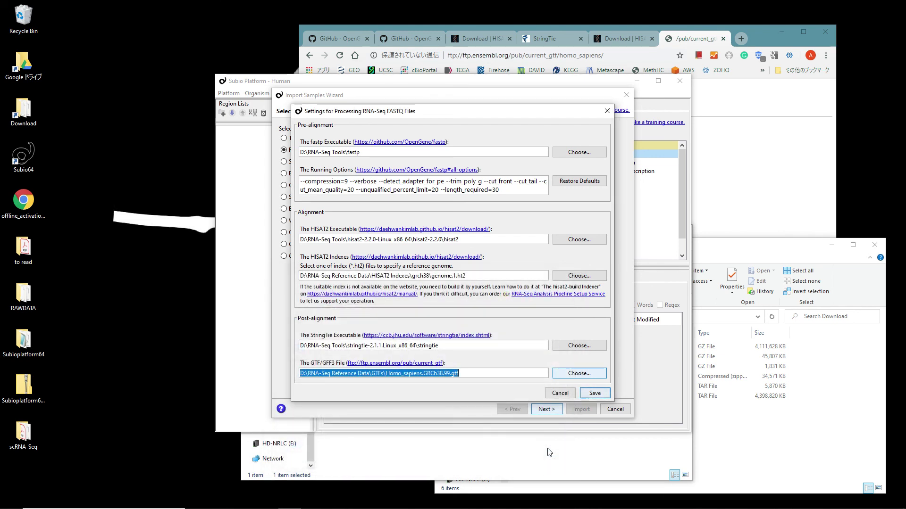
{"action": "left_click", "coordinate": [594, 395]}
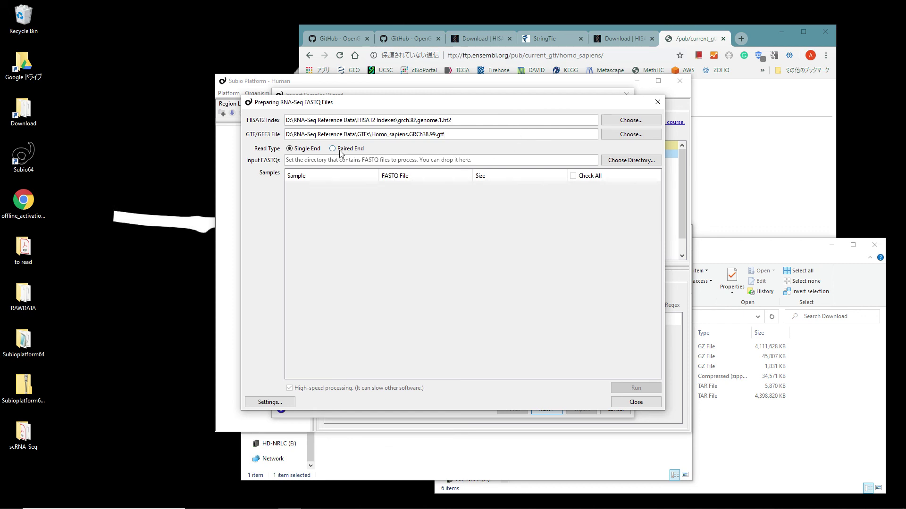
Switch the read type to Single End and reopen the processing settings
{"action": "left_click", "coordinate": [310, 154]}
{"action": "left_click", "coordinate": [291, 403]}
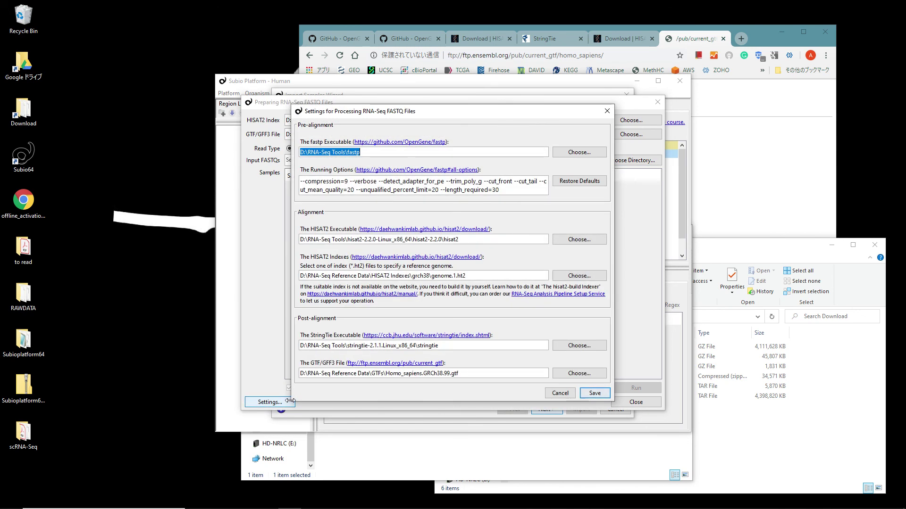